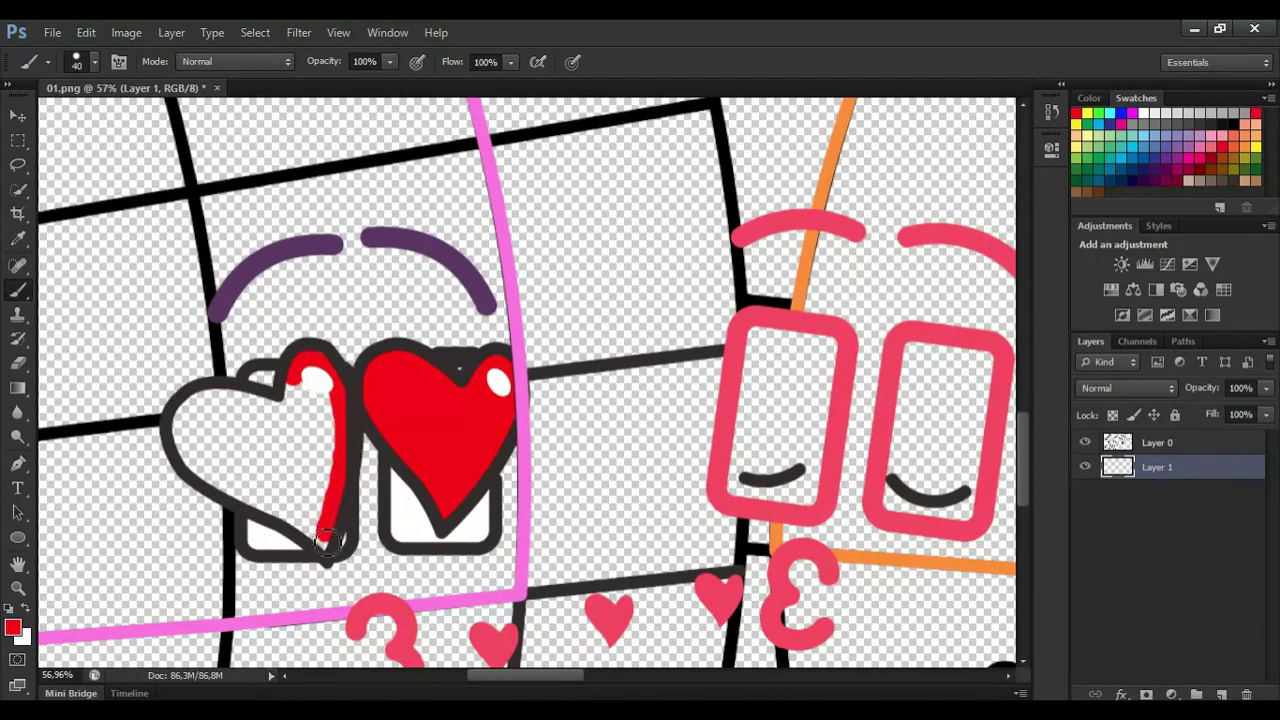
- Finish filling the left heart eye with red and paint its highlight white
key(bracketright)
key(bracketright)
key(bracketright)
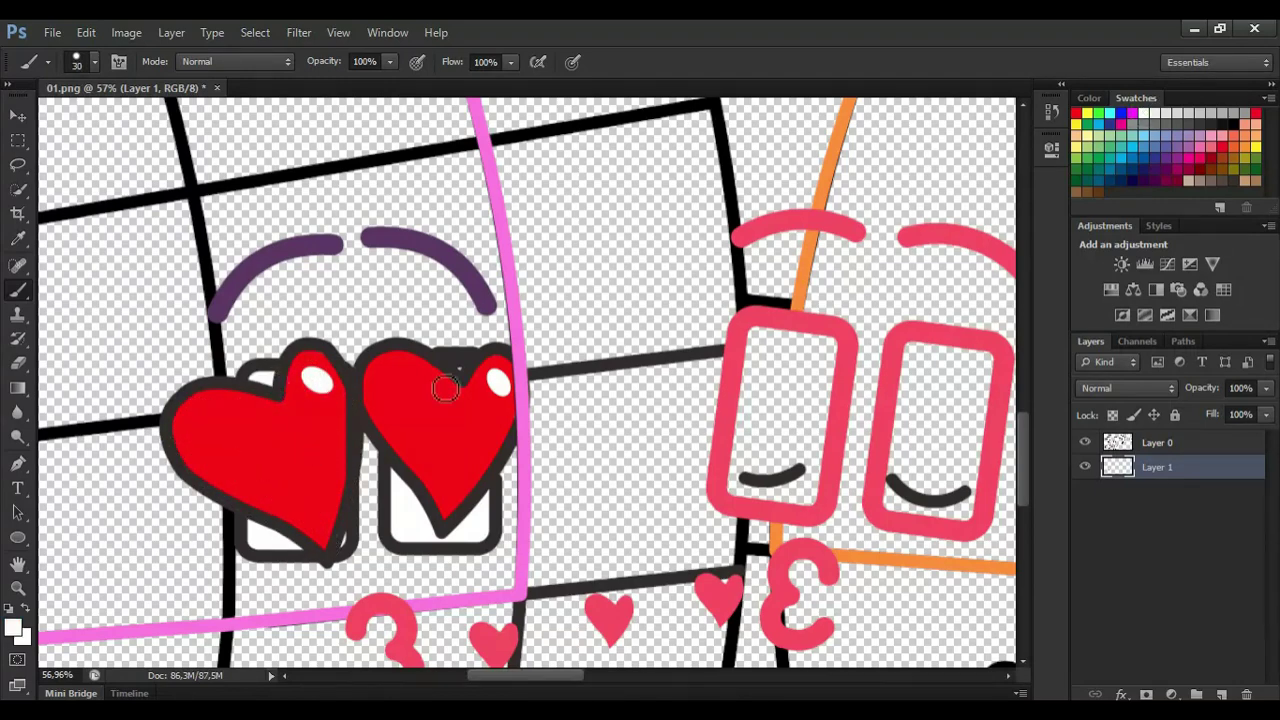
- Sample the dark purple and paint the large pink-outlined character's arm with it
scroll(472, 393, down, 8)
key(bracketright)
key(bracketright)
key(bracketright)
key(bracketright)
click(21, 240)
click(153, 481)
click(19, 290)
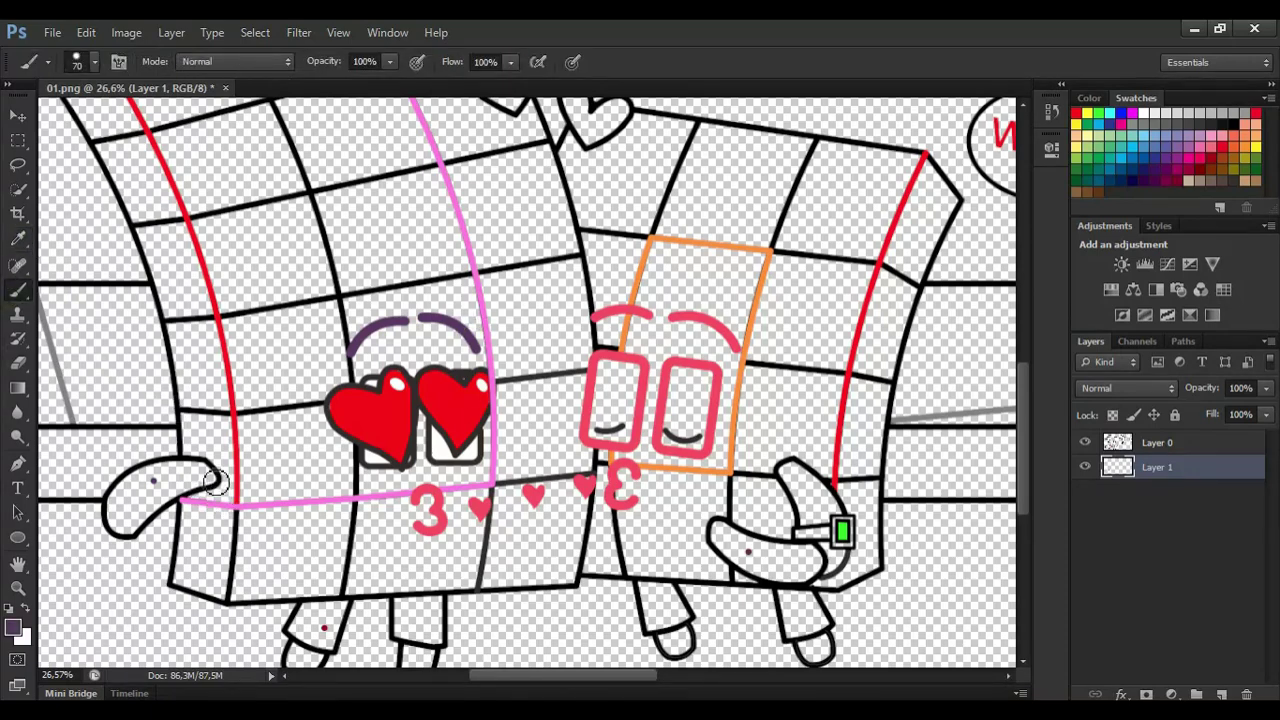
mouse_move(214, 482)
mouse_down()
mouse_move(145, 481)
mouse_move(123, 530)
mouse_move(200, 481)
mouse_move(146, 515)
mouse_up()
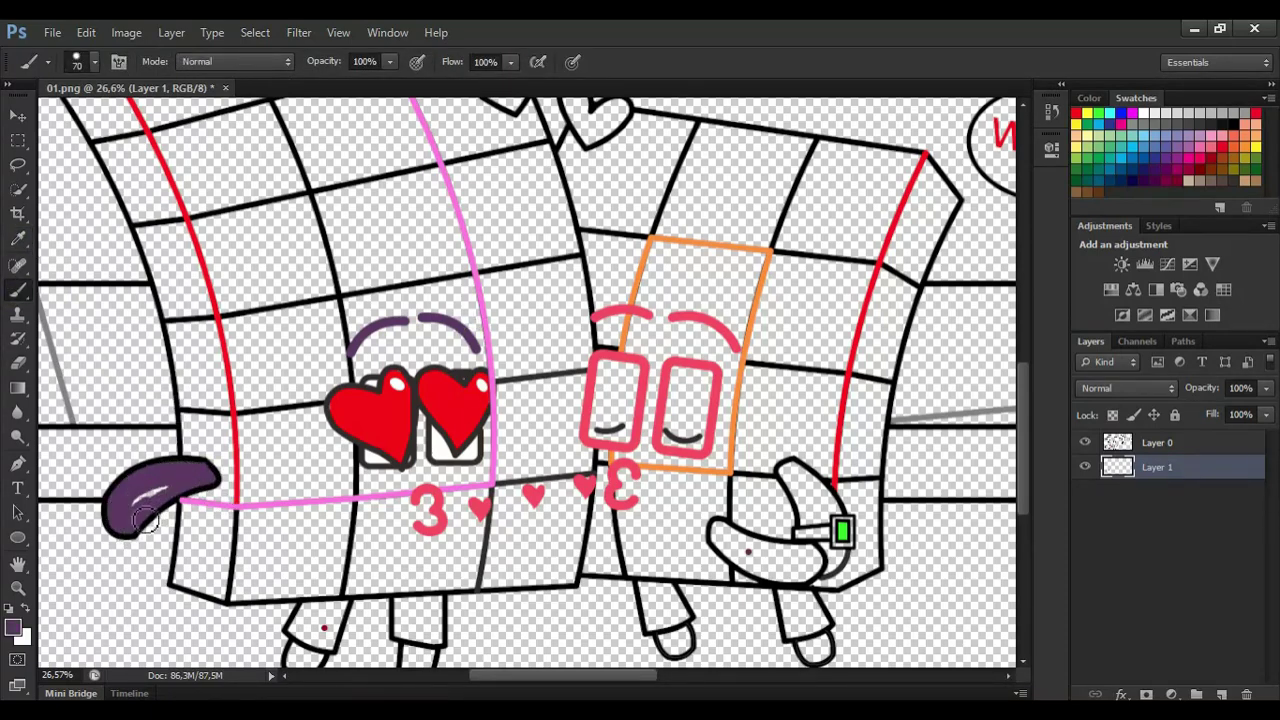
- Paint the heart-eyed character's feet dark purple and both of its legs dark red
scroll(1018, 440, down, 1)
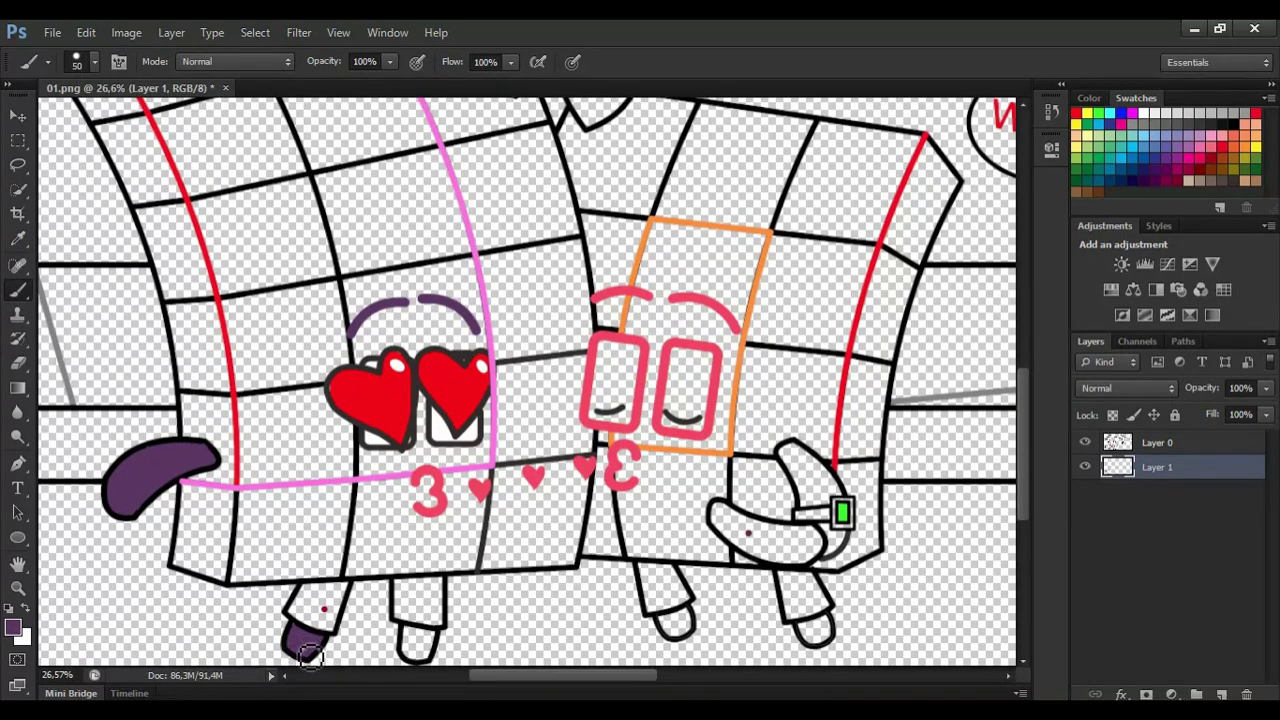
alt+click(322, 609)
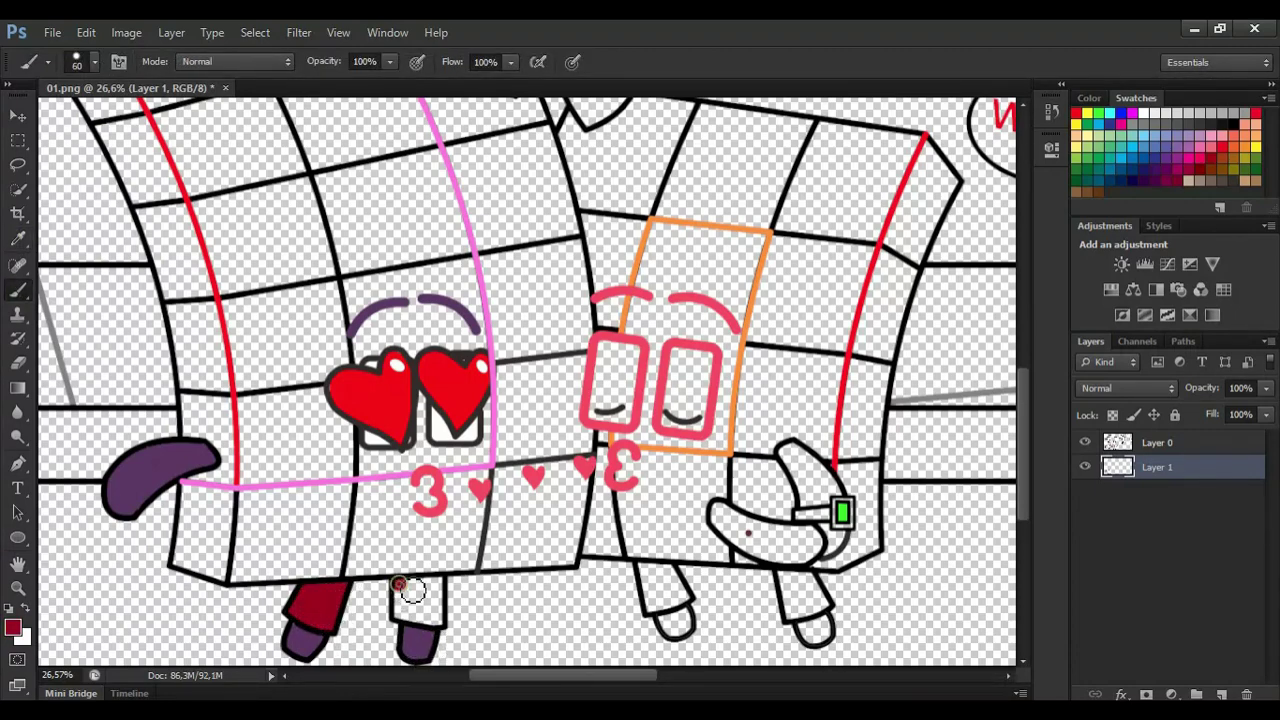
mouse_move(412, 590)
mouse_down()
mouse_move(446, 624)
mouse_move(406, 618)
mouse_move(433, 606)
mouse_move(404, 578)
mouse_up()
- Sample the pink outline and fill the heart-eyed character's bottom row of blocks with pink
scroll(505, 534, down, 1)
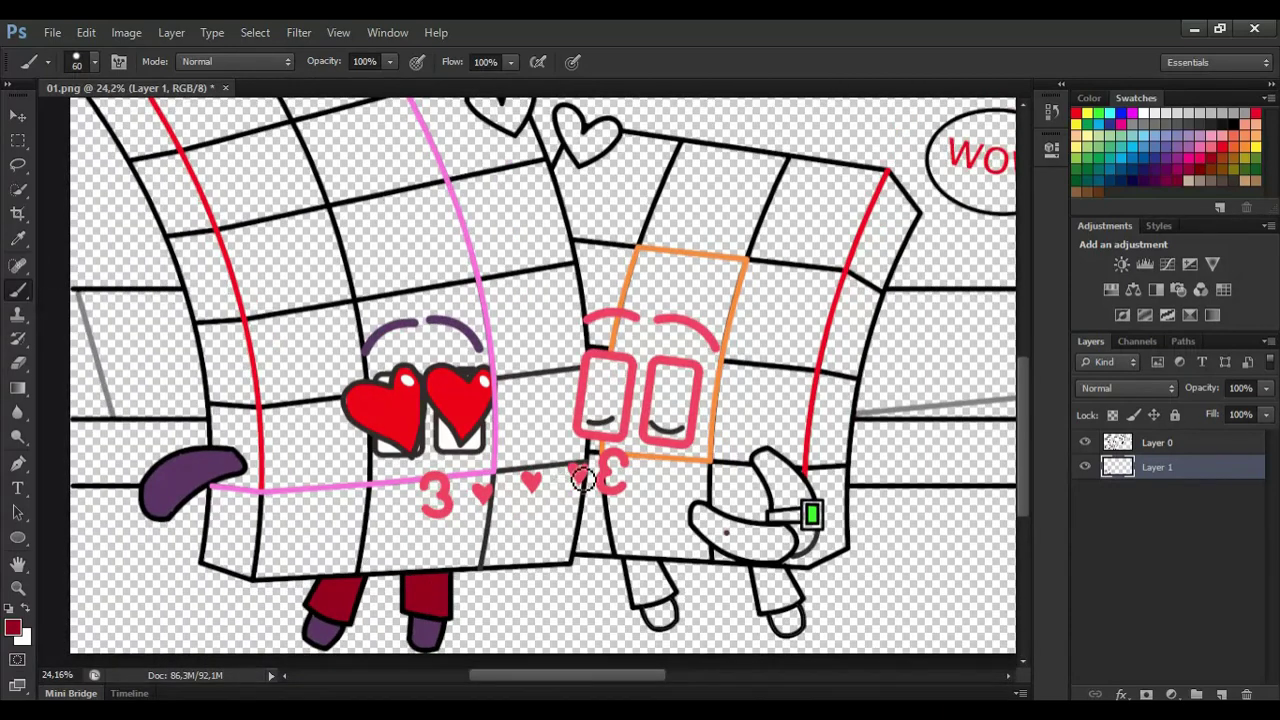
alt+click(292, 494)
mouse_move(223, 500)
mouse_down()
mouse_move(227, 564)
mouse_move(472, 562)
mouse_up()
key(ctrl+z)
mouse_move(240, 563)
mouse_down()
mouse_move(533, 557)
mouse_move(565, 548)
mouse_move(578, 478)
mouse_up()
- Fill the heart-eyed character's right-hand column of blocks with pink from the bottom row up to its top edge
mouse_move(240, 497)
mouse_down()
mouse_move(302, 498)
mouse_move(300, 515)
mouse_move(243, 546)
mouse_move(548, 534)
mouse_move(337, 530)
mouse_move(534, 516)
mouse_move(302, 512)
mouse_move(489, 487)
mouse_move(539, 497)
mouse_move(571, 483)
mouse_move(568, 305)
mouse_up()
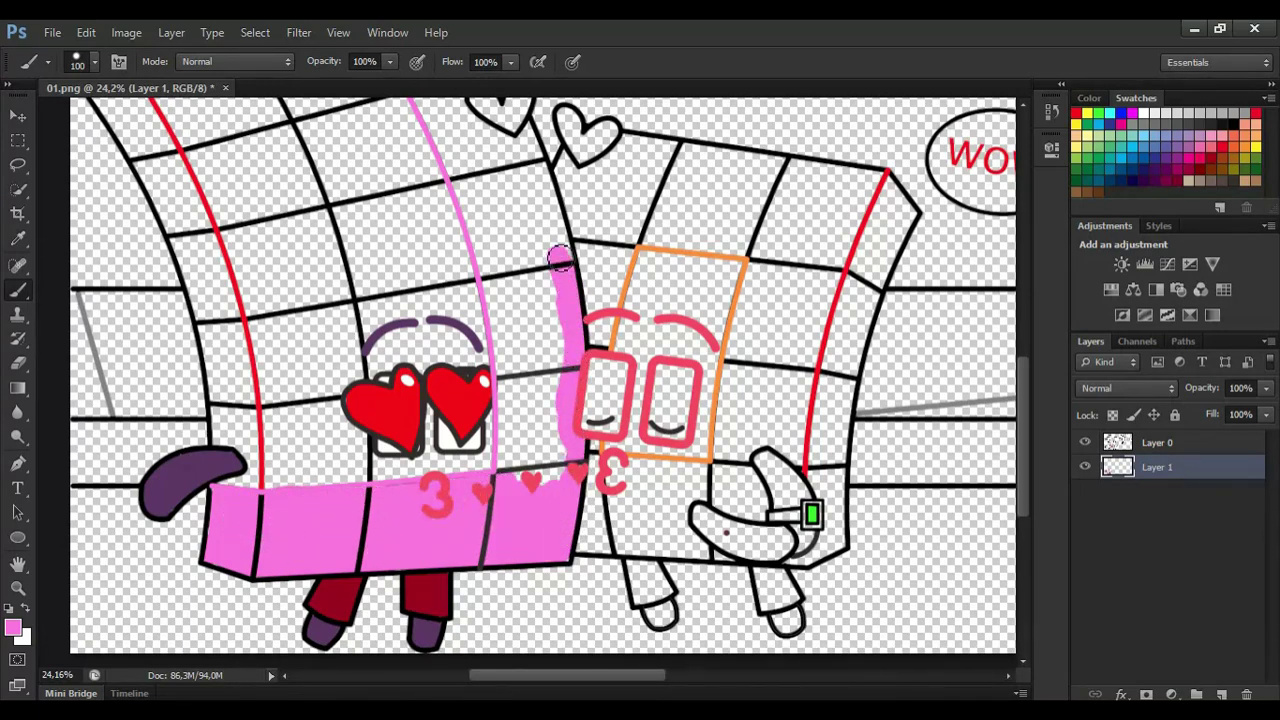
mouse_move(560, 258)
mouse_down()
mouse_move(567, 401)
mouse_move(537, 370)
mouse_move(520, 428)
mouse_up()
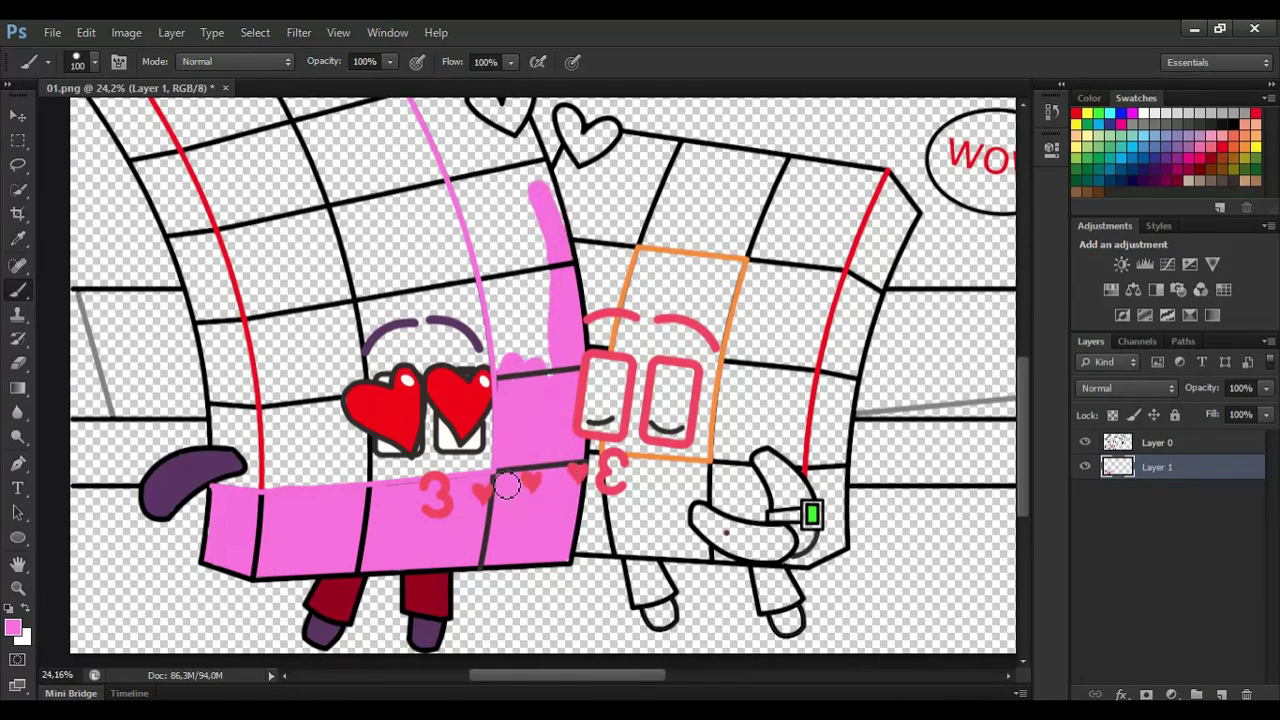
drag(1022, 437, 1021, 398)
mouse_move(501, 458)
mouse_down()
mouse_move(455, 305)
mouse_move(376, 146)
mouse_move(461, 140)
mouse_move(531, 268)
mouse_move(556, 358)
mouse_up()
key(bracketright)
key(bracketright)
key(bracketright)
key(bracketright)
mouse_move(538, 490)
mouse_down()
mouse_move(488, 333)
mouse_move(526, 356)
mouse_move(482, 228)
mouse_move(431, 148)
mouse_move(452, 203)
mouse_up()
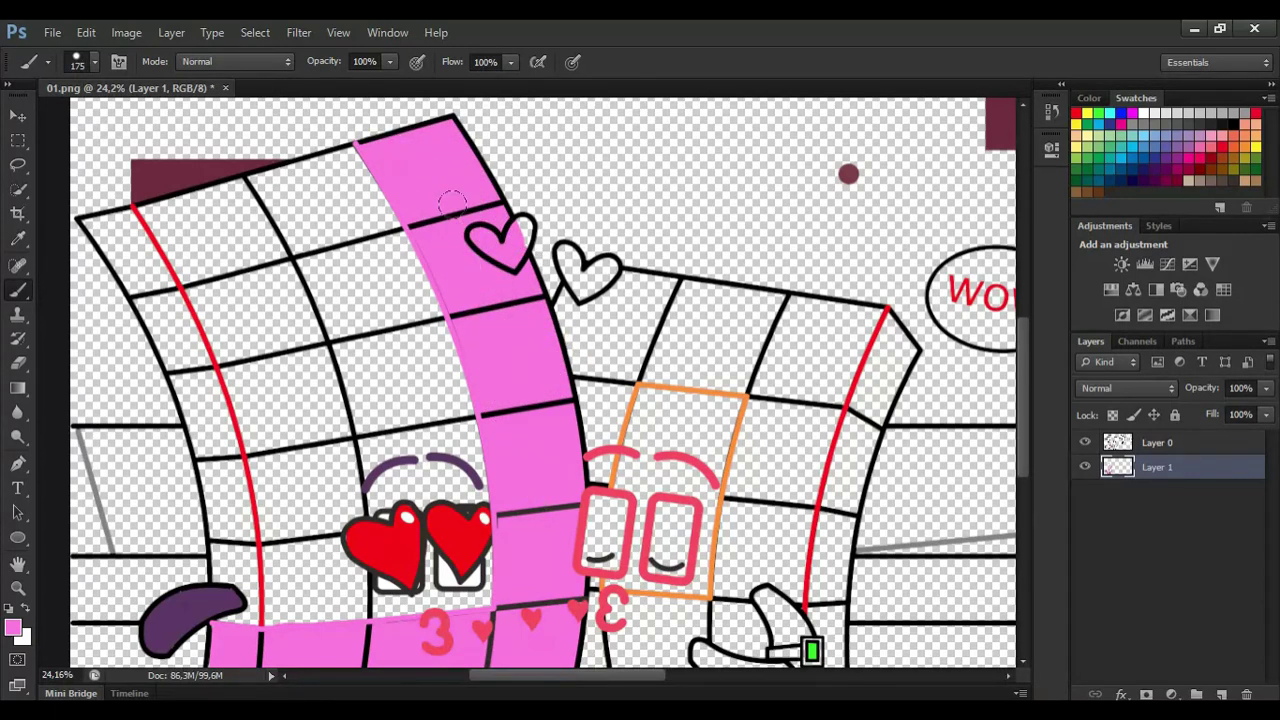
- Sample the red outline and fill the heart-eyed character's left-hand column of blocks with red
alt+click(148, 229)
key(bracketleft)
key(bracketleft)
key(bracketleft)
mouse_move(113, 226)
mouse_down()
mouse_move(143, 238)
mouse_move(207, 364)
mouse_move(238, 450)
mouse_move(263, 612)
mouse_move(221, 590)
mouse_move(230, 563)
mouse_move(179, 371)
mouse_move(104, 238)
mouse_move(173, 330)
mouse_move(230, 545)
mouse_up()
- Add a new layer beneath Layer 1 and paint the heart-eyed character's inner blocks white
key(bracketright)
key(bracketright)
key(bracketright)
key(bracketright)
key(bracketright)
ctrl+click(1221, 694)
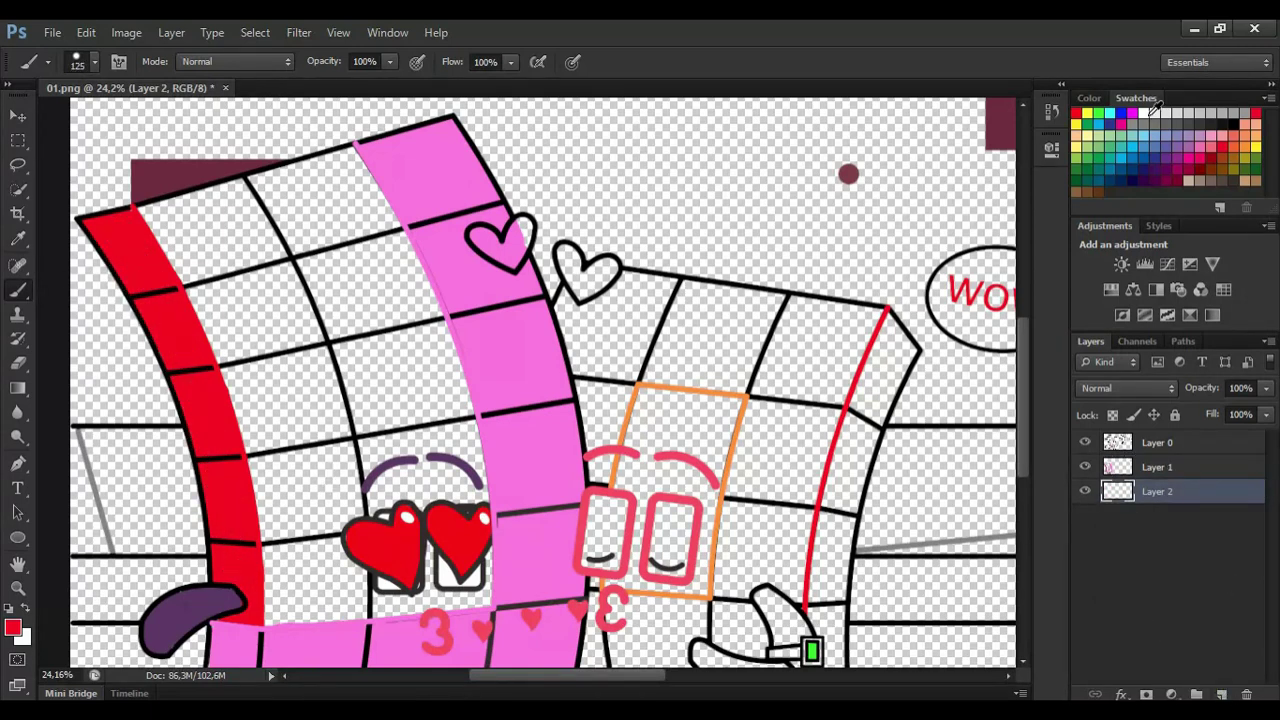
mouse_move(348, 203)
mouse_down()
mouse_move(270, 185)
mouse_move(160, 215)
mouse_move(177, 250)
mouse_move(232, 268)
mouse_move(354, 263)
mouse_move(215, 330)
mouse_move(443, 318)
mouse_move(451, 347)
mouse_move(306, 380)
mouse_move(449, 420)
mouse_move(300, 509)
mouse_move(255, 577)
mouse_move(278, 610)
mouse_up()
key(bracketright)
key(bracketright)
key(bracketright)
- On Layer 1, fill the outlined heart on the heart-eyed character's upper pink blocks with red
alt+click(140, 238)
scroll(495, 237, up, 2)
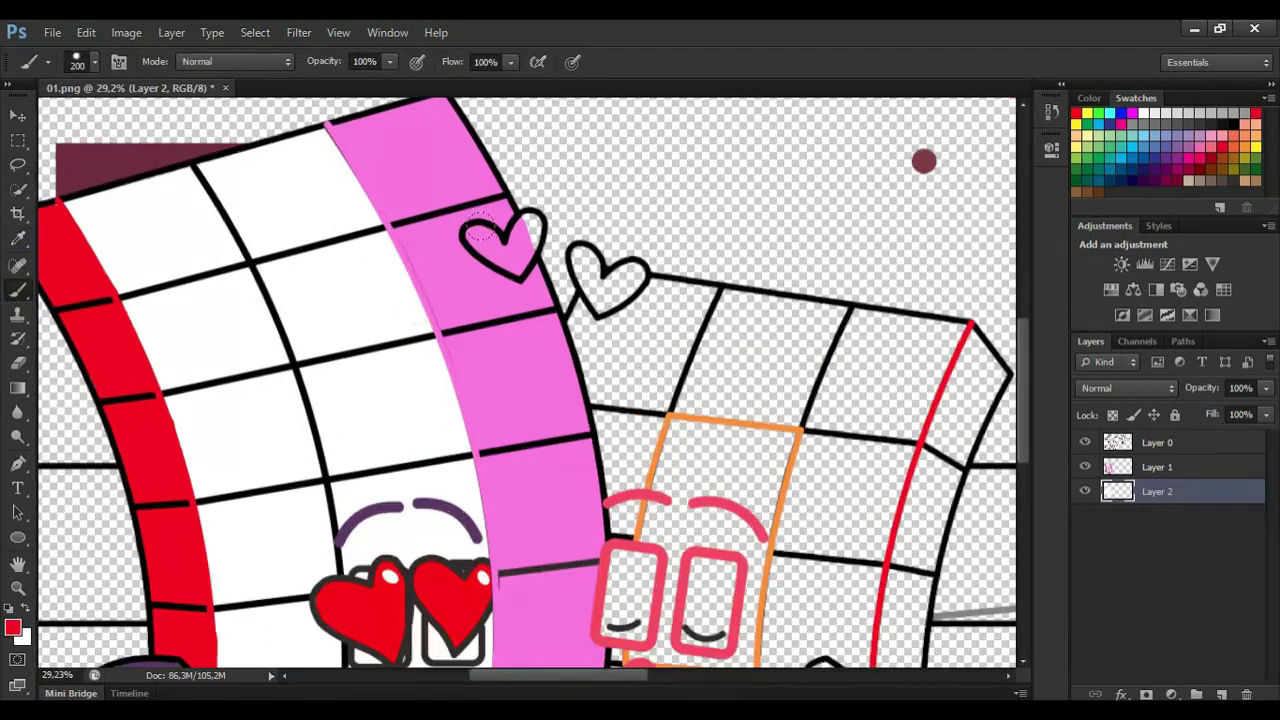
click(1166, 466)
key(bracketleft)
mouse_move(480, 237)
mouse_down()
mouse_move(537, 226)
mouse_move(524, 268)
mouse_move(477, 242)
mouse_up()
- Paint the insides of the smaller character's two pink-framed eyes white
scroll(484, 327, down, 2)
scroll(735, 567, down, 2)
scroll(735, 567, up, 1)
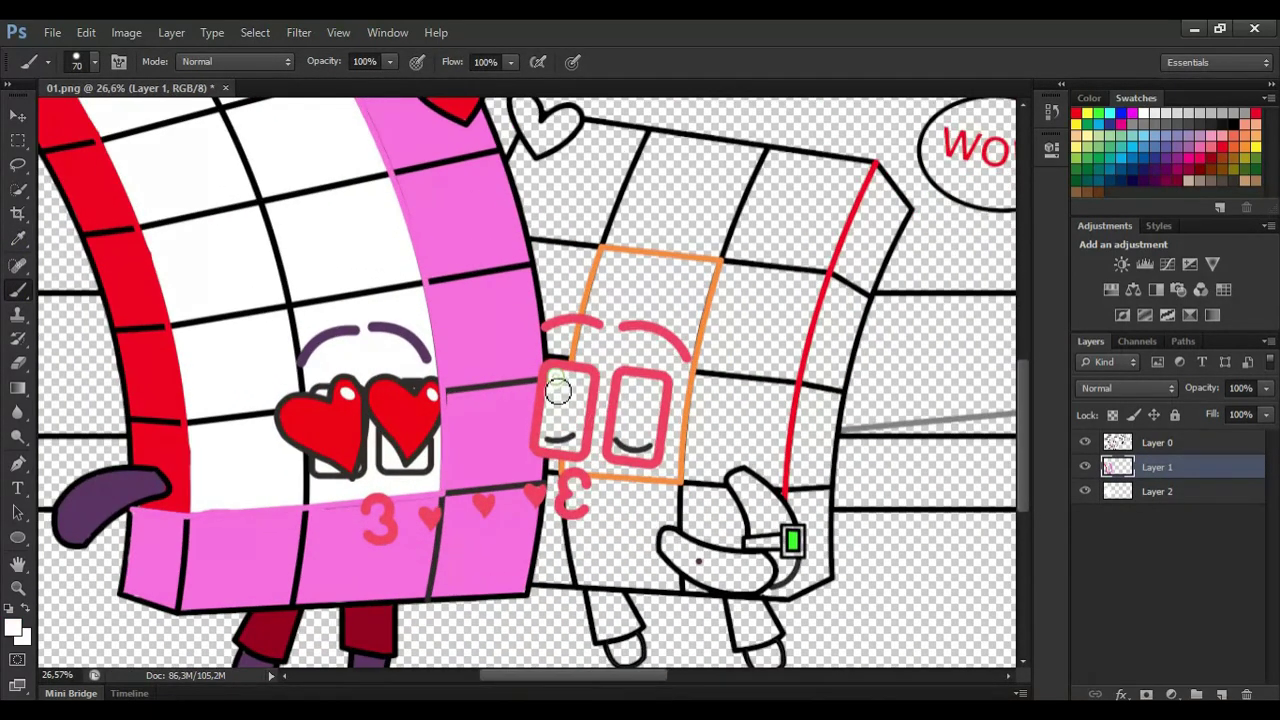
mouse_move(582, 406)
mouse_down()
mouse_move(627, 406)
mouse_move(652, 456)
mouse_move(648, 404)
mouse_up()
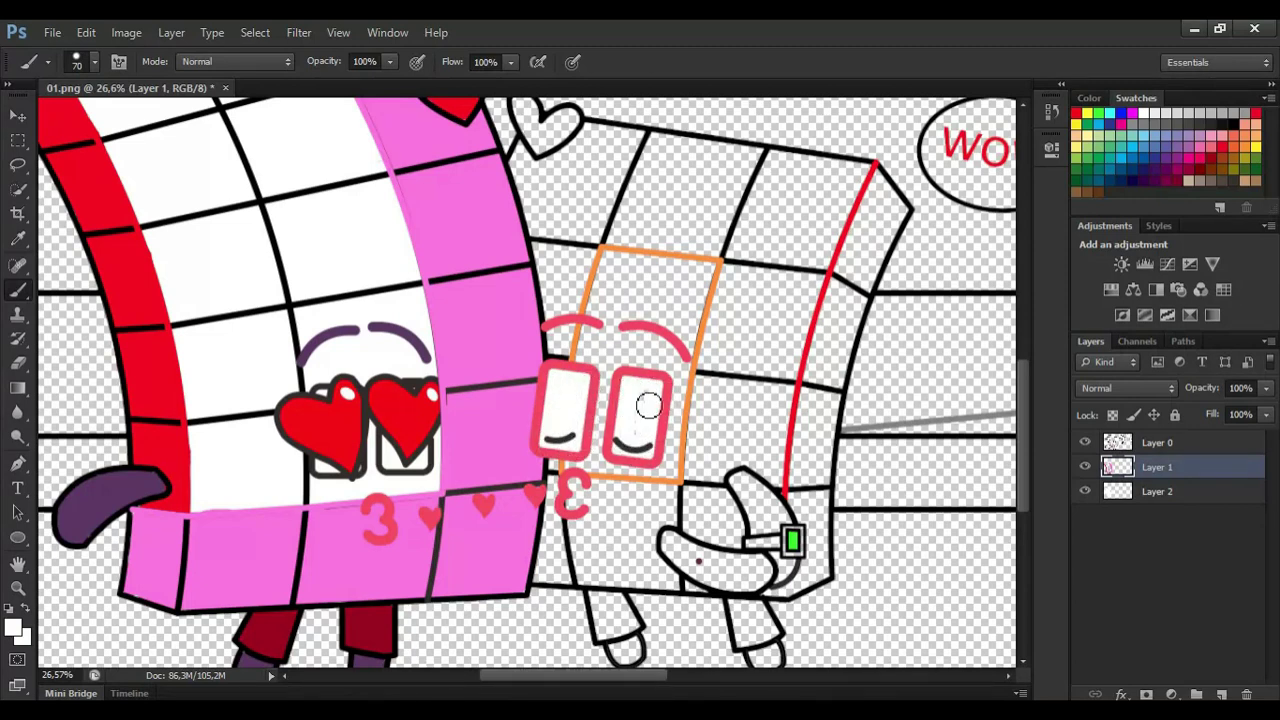
- Sample the dark brown dot and paint both of the smaller character's arms dark brown
alt+click(698, 561)
mouse_move(662, 540)
mouse_down()
mouse_move(765, 573)
mouse_move(759, 588)
mouse_move(700, 577)
mouse_up()
mouse_move(742, 487)
mouse_down()
mouse_move(787, 522)
mouse_move(762, 530)
mouse_up()
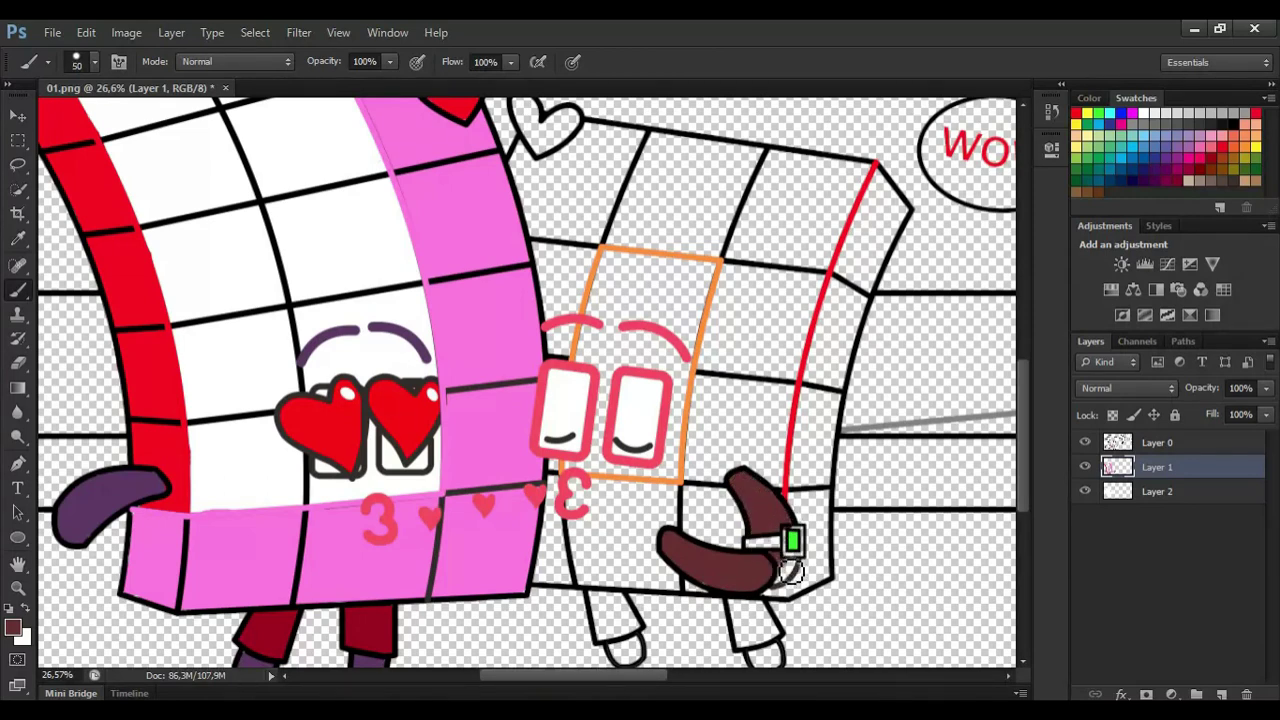
- Paint both of the smaller character's legs dark brown down to the shoes
scroll(736, 560, down, 1)
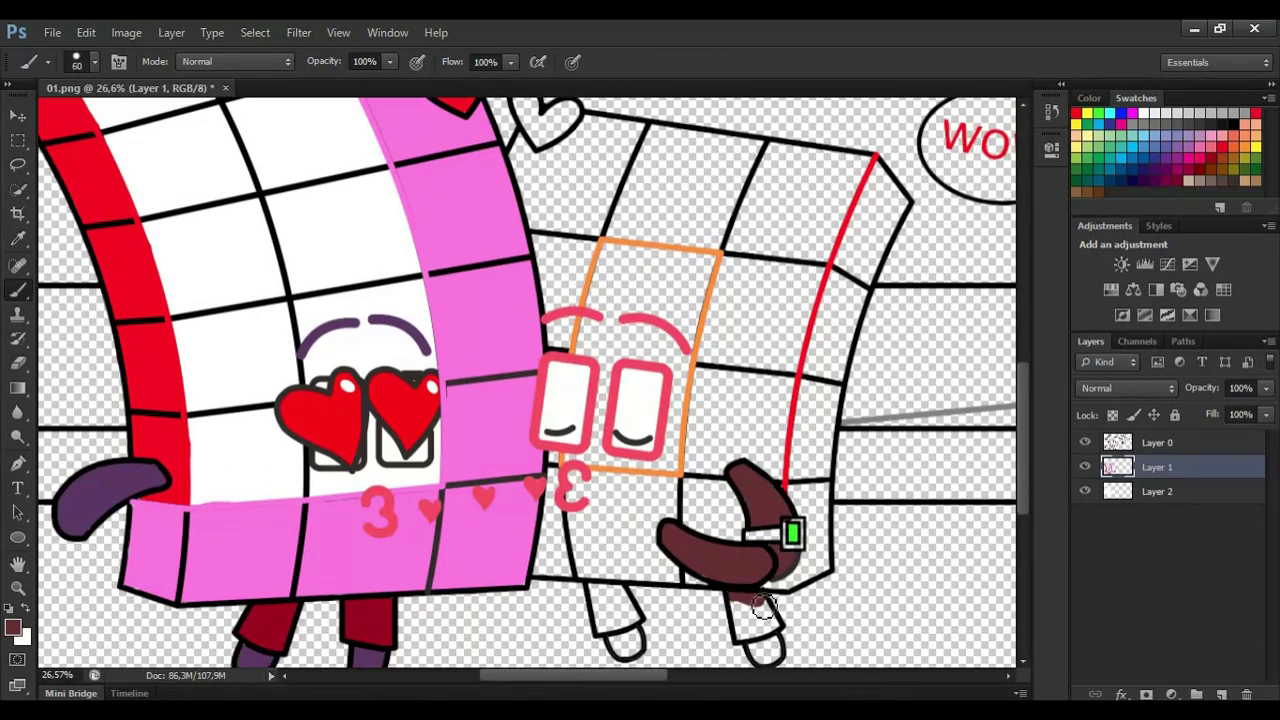
drag(752, 643, 776, 627)
mouse_move(598, 594)
mouse_down()
mouse_move(629, 601)
mouse_move(619, 631)
mouse_up()
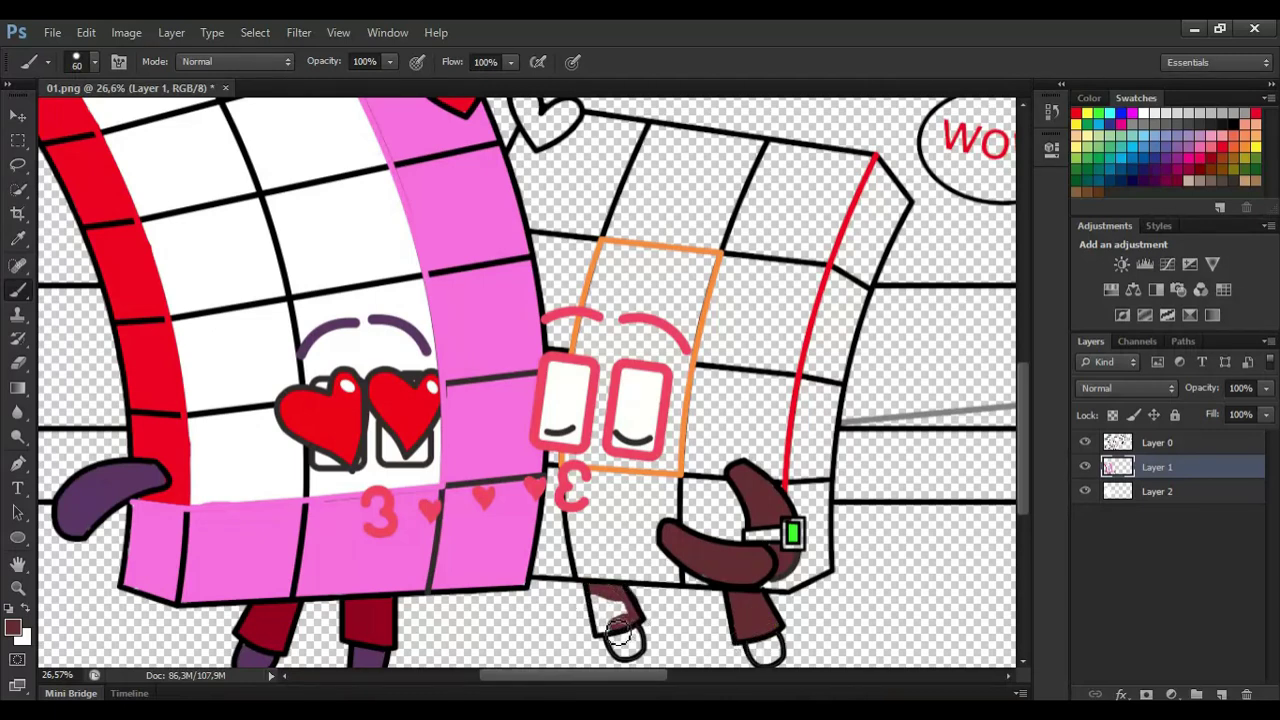
- Sample the pinkish red of the eye frames and paint the smaller character's shoes and watch strap with it
key(i)
click(667, 413)
key(b)
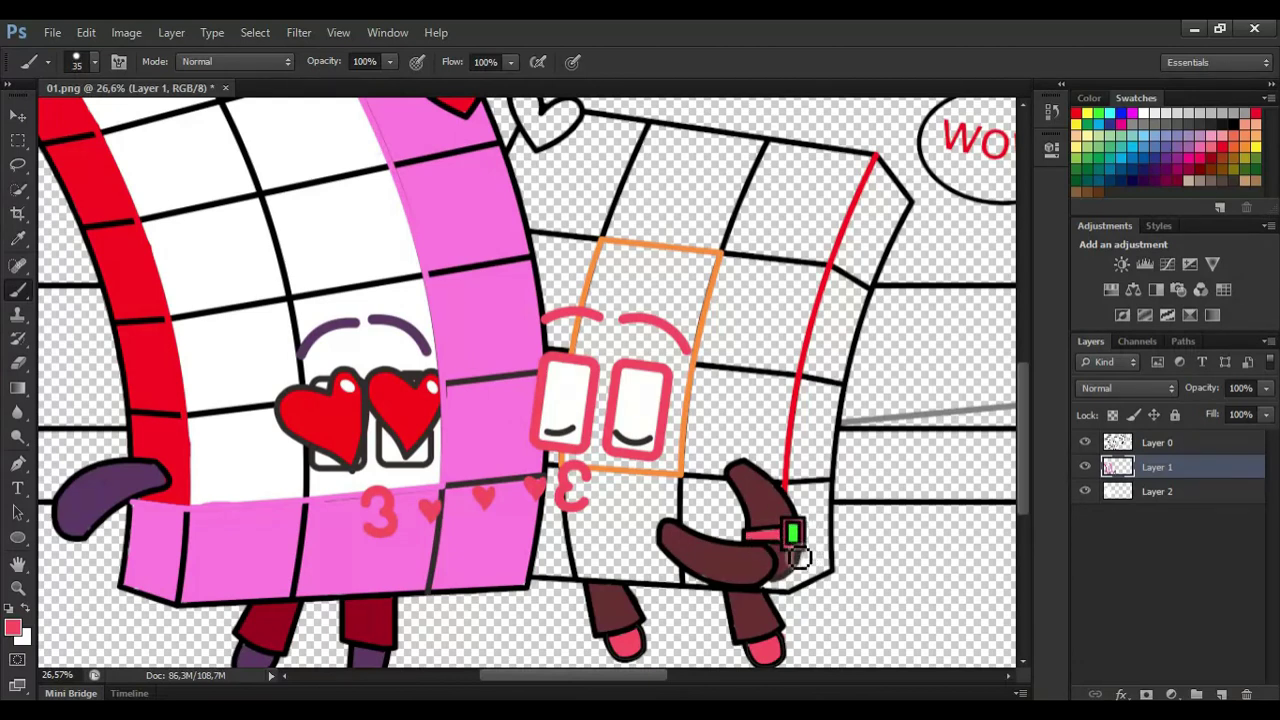
key(e)
key(b)
- Sample the red outline and fill the smaller character's right side face with red, around the arm and watch
click(18, 239)
click(838, 242)
click(18, 290)
key(bracketright)
key(bracketright)
key(bracketright)
key(bracketright)
key(bracketright)
mouse_move(882, 174)
mouse_down()
mouse_move(905, 203)
mouse_move(842, 358)
mouse_move(810, 580)
mouse_up()
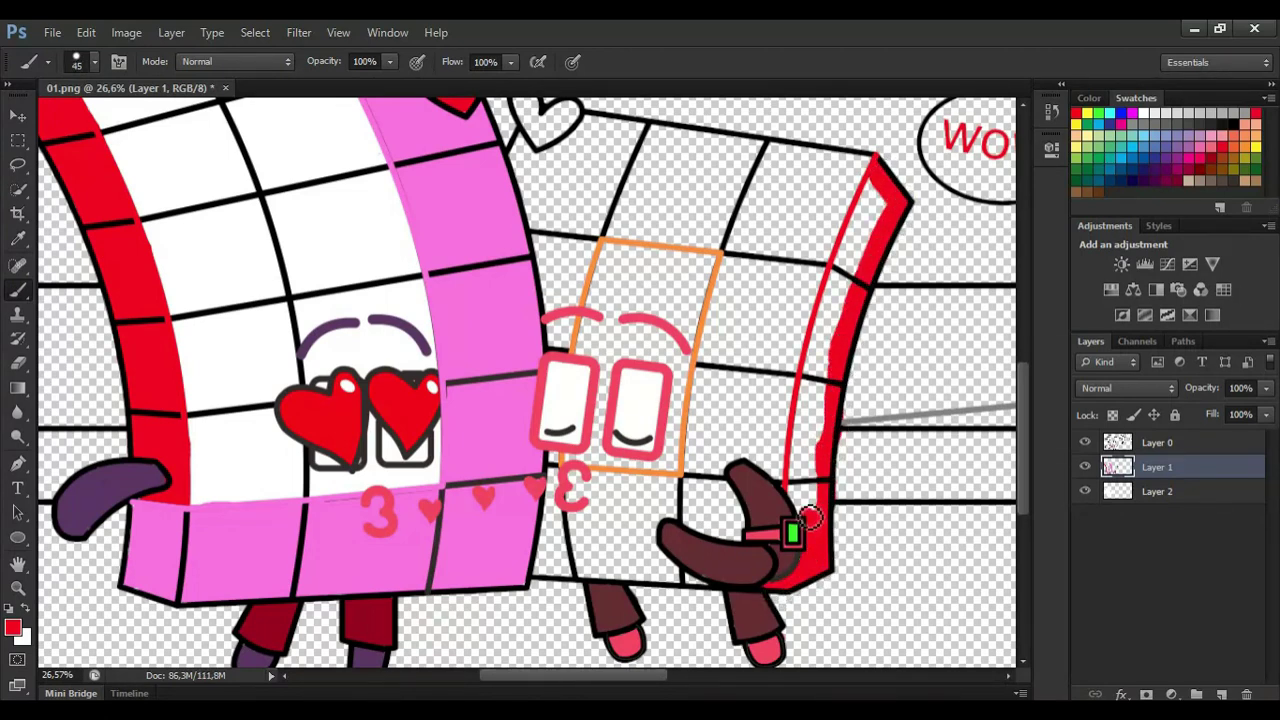
mouse_move(800, 475)
mouse_down()
mouse_move(809, 410)
mouse_move(813, 434)
mouse_move(876, 220)
mouse_up()
drag(838, 288, 812, 385)
key(e)
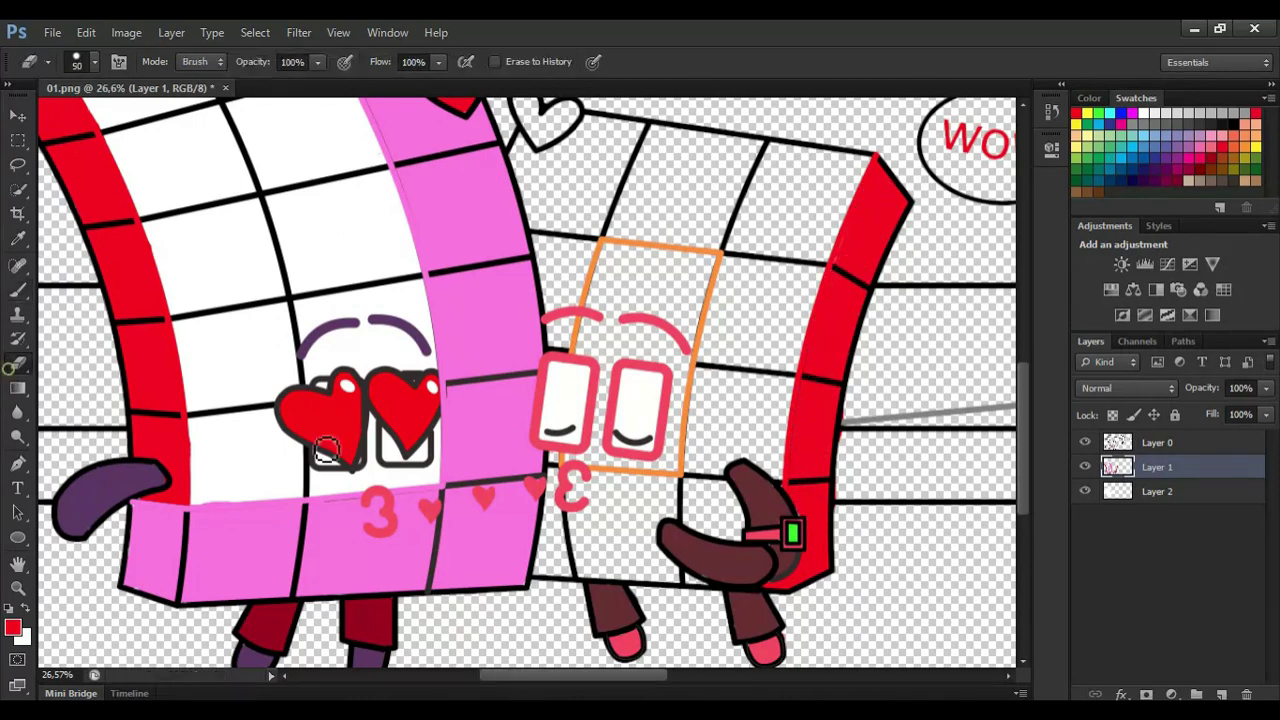
- Sample the orange outline and fill the outlined area behind the smaller character's eyes with orange on Layer 2
click(18, 239)
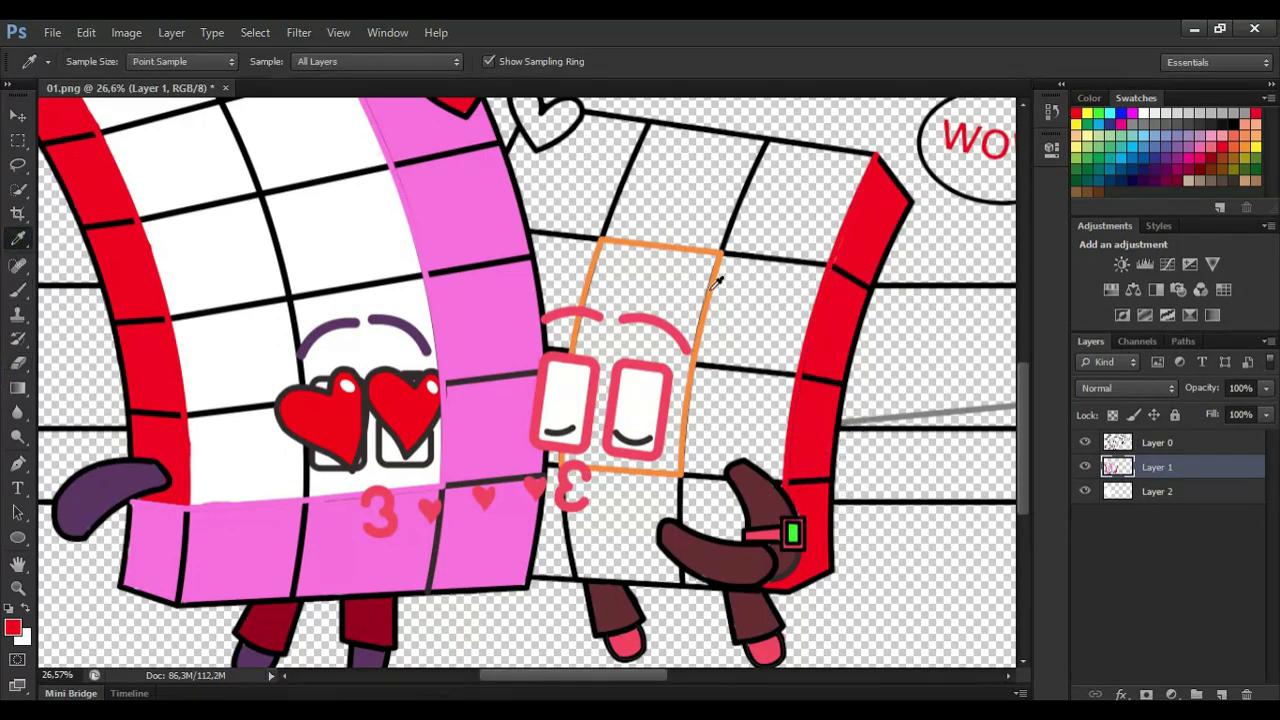
click(716, 272)
click(18, 290)
click(1184, 491)
mouse_move(607, 253)
mouse_down()
mouse_move(700, 288)
mouse_move(675, 372)
mouse_move(672, 462)
mouse_move(592, 462)
mouse_move(604, 365)
mouse_move(549, 264)
mouse_move(597, 266)
mouse_move(620, 288)
mouse_move(600, 318)
mouse_move(677, 343)
mouse_move(632, 362)
mouse_up()
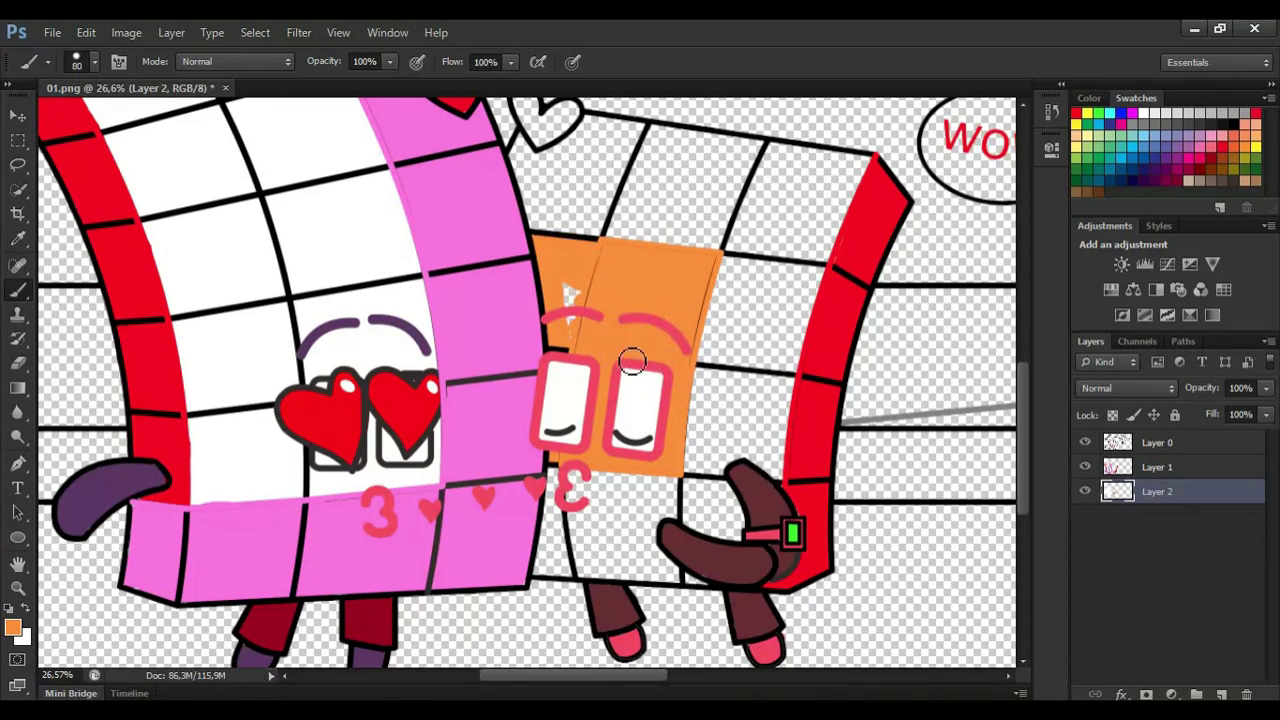
- Cover the orange overspill in the block beside the orange area with white
drag(548, 240, 556, 308)
mouse_move(558, 253)
mouse_down()
mouse_move(593, 251)
mouse_move(580, 305)
mouse_up()
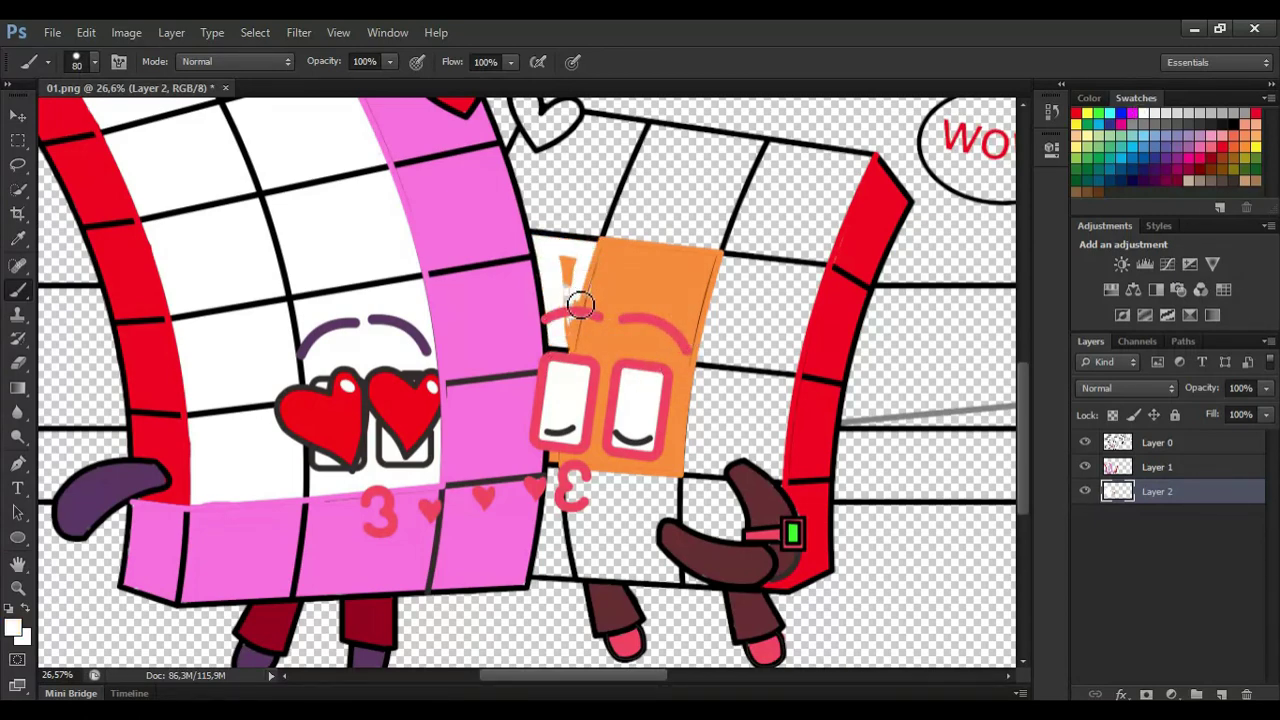
alt+click(628, 316)
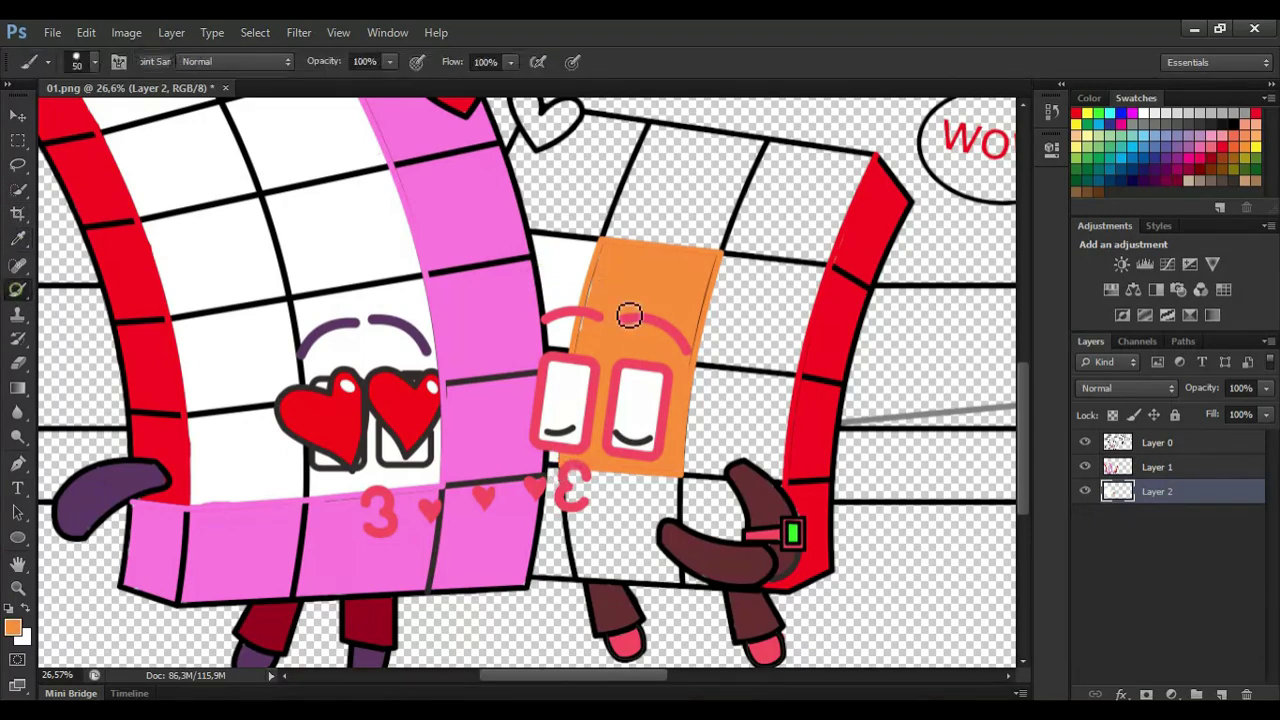
- Add a new layer beneath Layer 2 and fill the smaller character's remaining front blocks with white
key(bracketright)
key(bracketright)
key(bracketright)
ctrl+click(1222, 696)
key(bracketright)
key(bracketright)
key(bracketright)
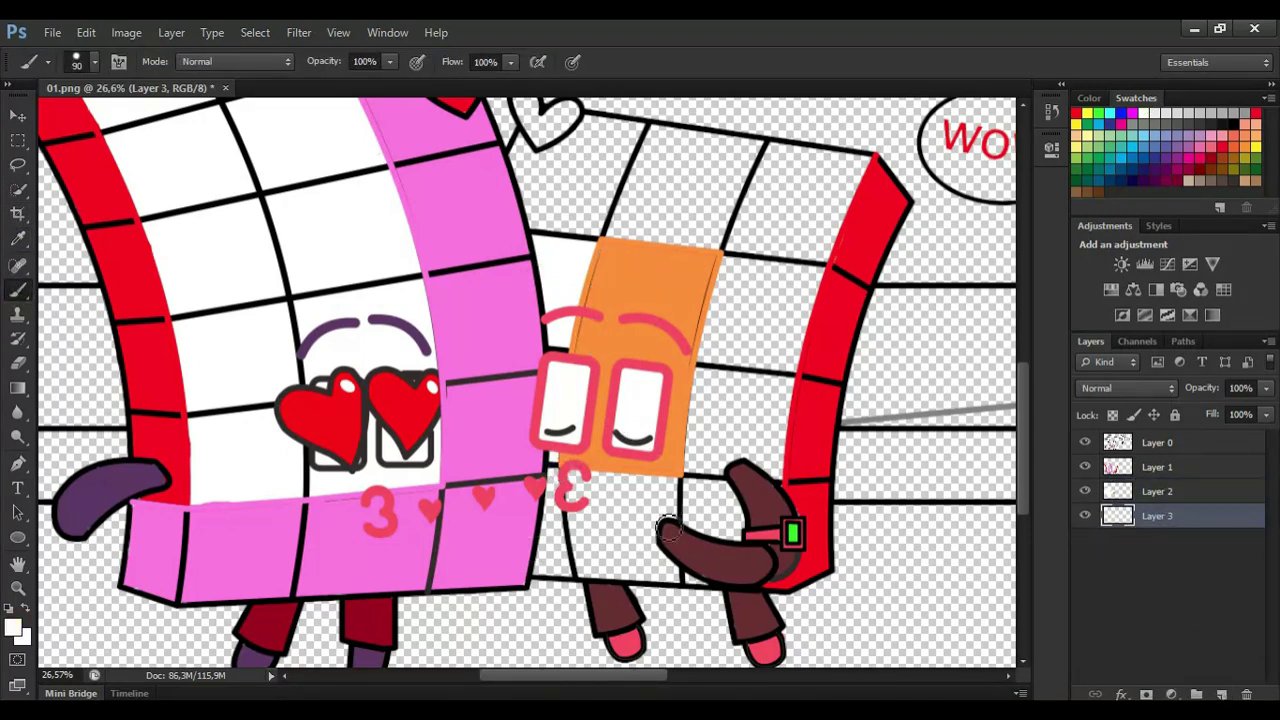
mouse_move(690, 572)
mouse_down()
mouse_move(543, 558)
mouse_move(639, 481)
mouse_move(573, 489)
mouse_move(687, 545)
mouse_move(764, 476)
mouse_move(808, 301)
mouse_move(808, 211)
mouse_move(860, 163)
mouse_move(530, 128)
mouse_move(527, 202)
mouse_move(710, 247)
mouse_move(698, 397)
mouse_move(735, 463)
mouse_move(778, 421)
mouse_move(725, 378)
mouse_move(768, 329)
mouse_move(768, 275)
mouse_move(549, 141)
mouse_move(818, 176)
mouse_move(591, 185)
mouse_move(785, 198)
mouse_up()
- Sample the red side colour and fill the heart at the smaller character's upper corner with red
scroll(1022, 408, up, 1)
click(18, 238)
click(135, 268)
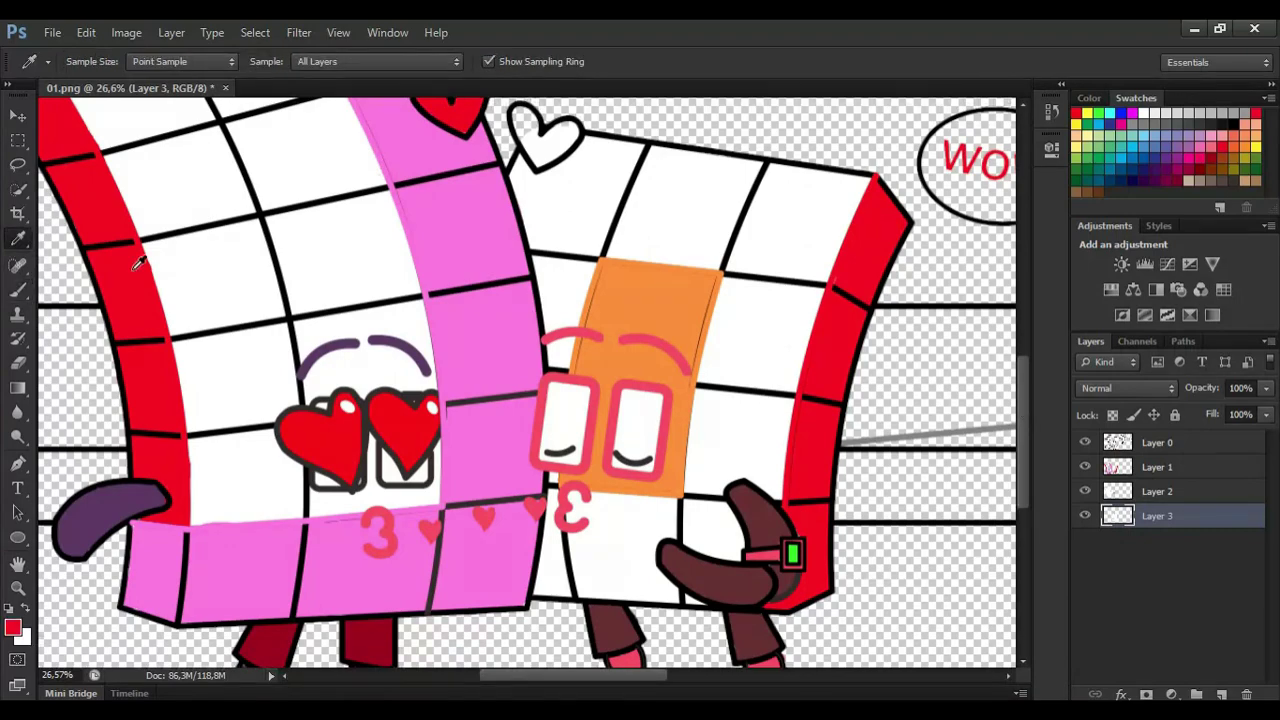
click(18, 290)
key(bracketleft)
key(bracketleft)
key(bracketleft)
mouse_move(533, 140)
mouse_down()
mouse_move(570, 143)
mouse_move(540, 155)
mouse_up()
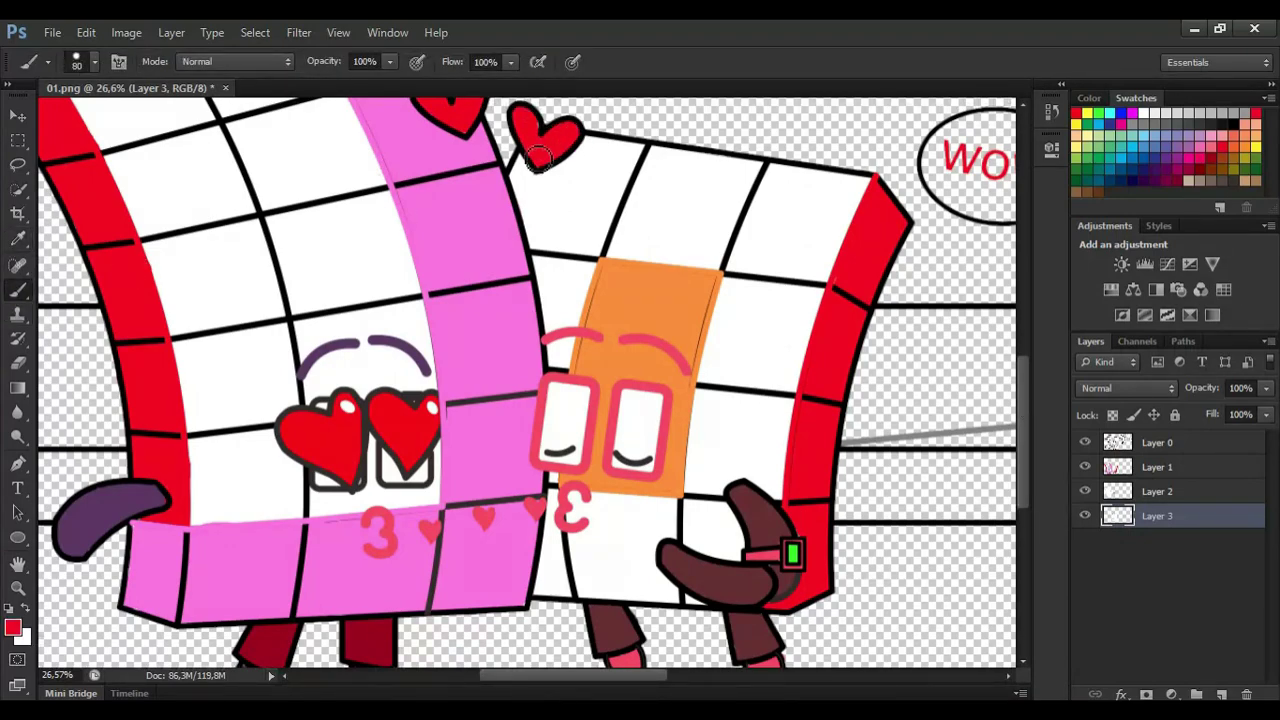
- On Layer 1, paint the shouting character's eyes and teeth white and the inside of its mouth dark red
scroll(540, 160, down, 7)
scroll(678, 350, up, 8)
click(1153, 468)
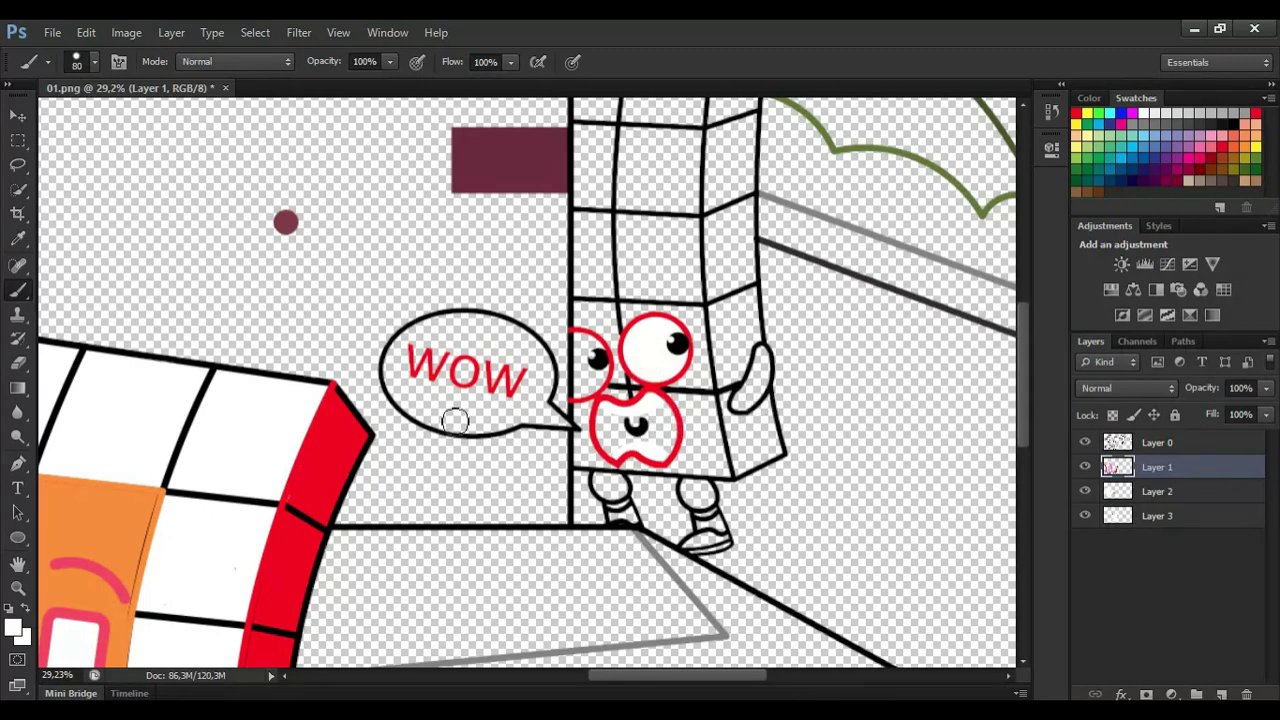
key(i)
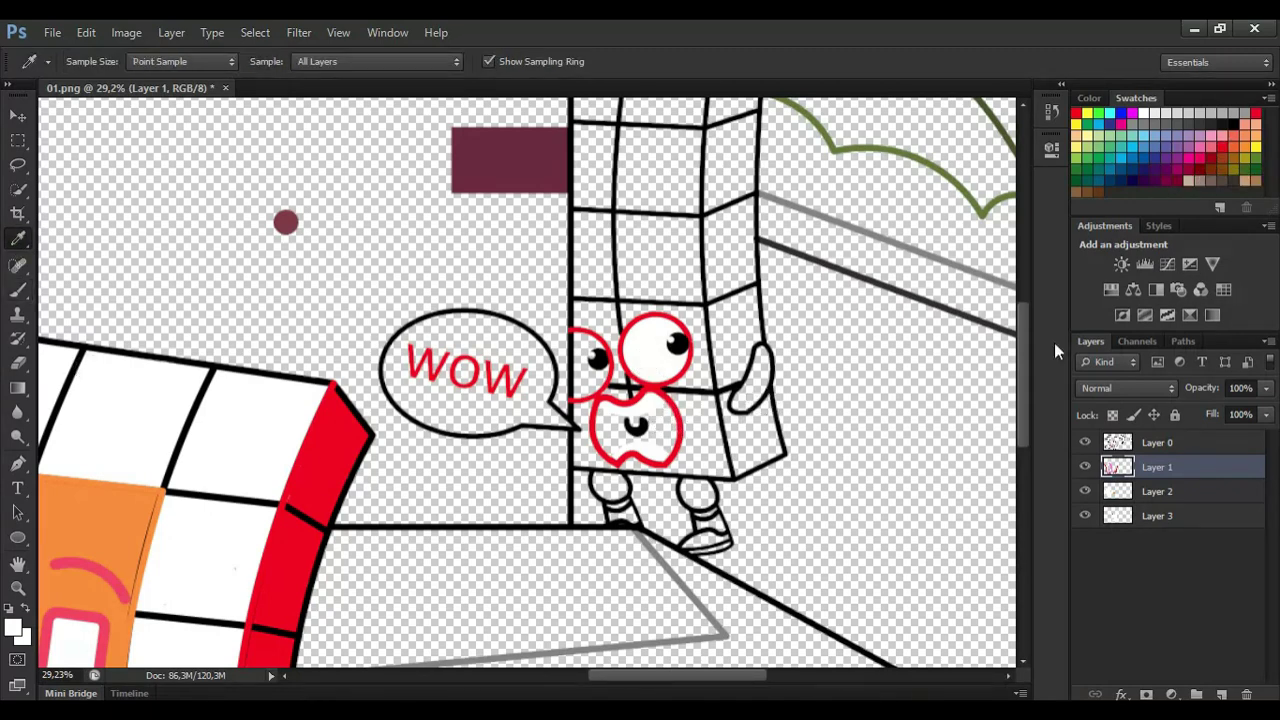
click(1208, 168)
key(b)
mouse_move(665, 405)
mouse_down()
mouse_move(624, 452)
mouse_move(629, 425)
mouse_move(667, 424)
mouse_up()
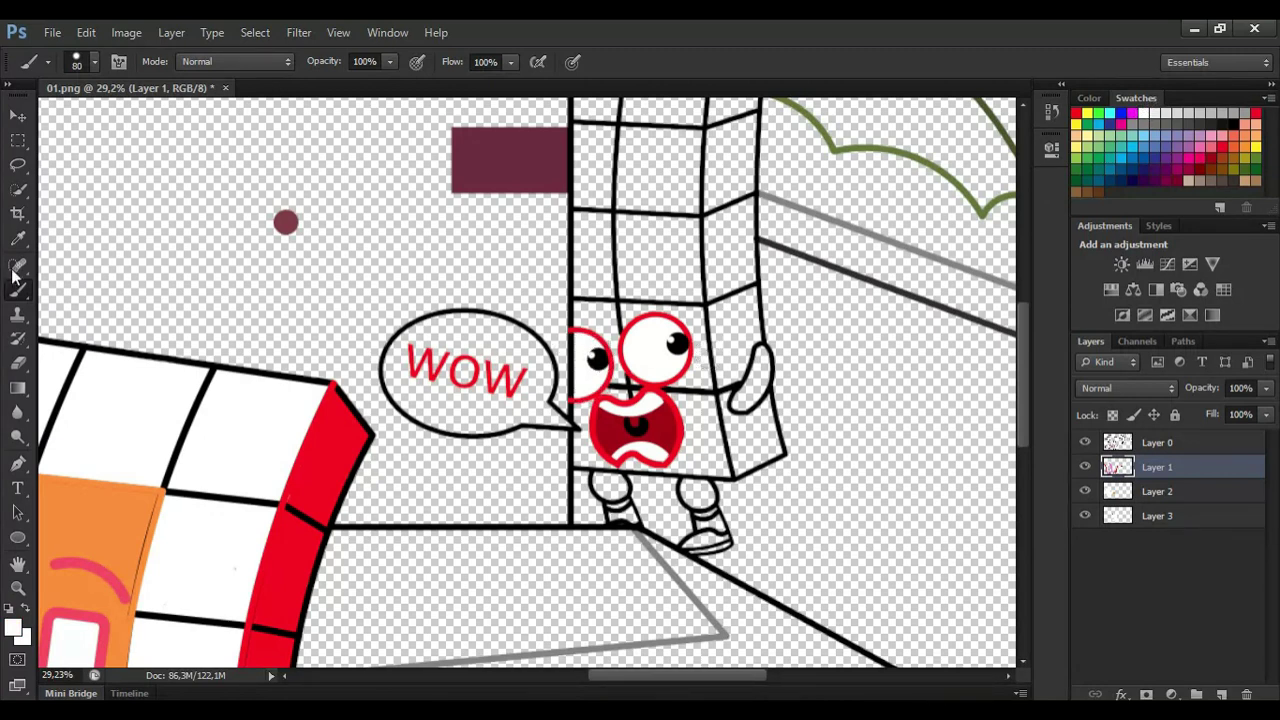
- Sample the dark red of the mouth and fill the shouting character's arm with it
alt+click(682, 430)
alt+click(674, 430)
drag(771, 382, 746, 404)
- Paint the shouting character's upper legs and shoe dark red and its socks white
scroll(688, 528, up, 6)
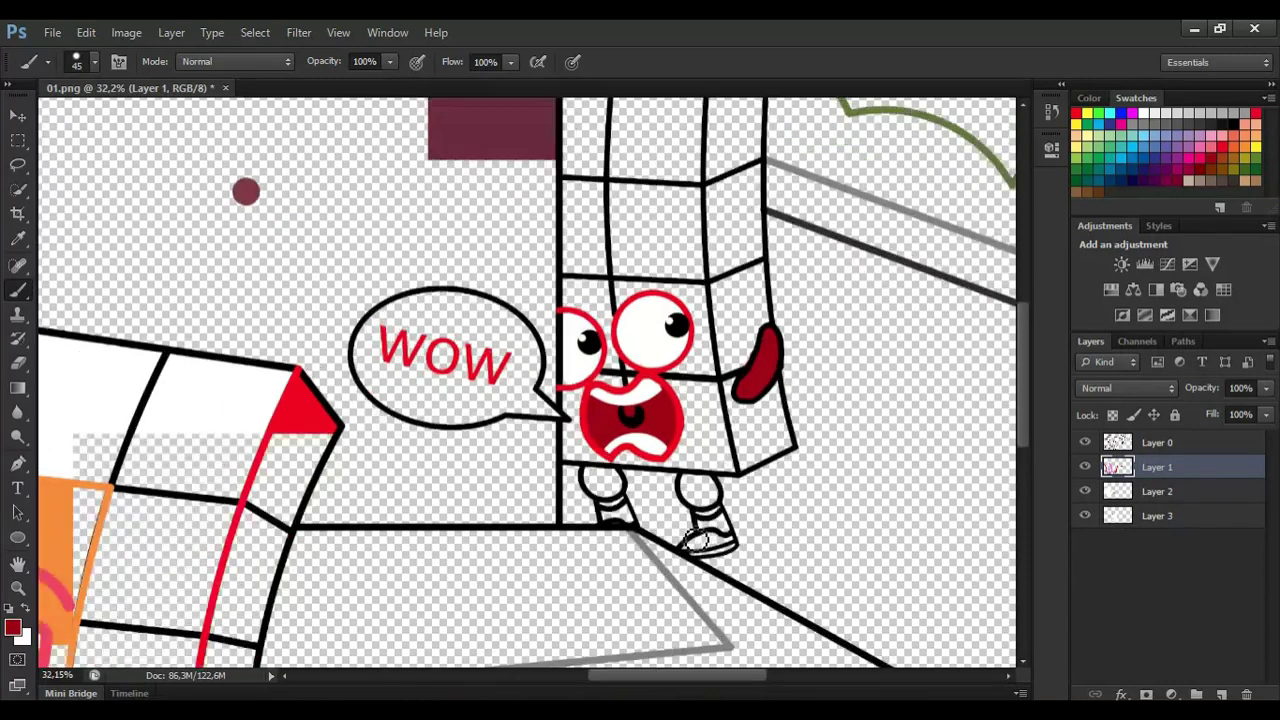
mouse_move(686, 455)
mouse_down()
mouse_move(702, 482)
mouse_move(728, 480)
mouse_up()
drag(765, 552, 692, 567)
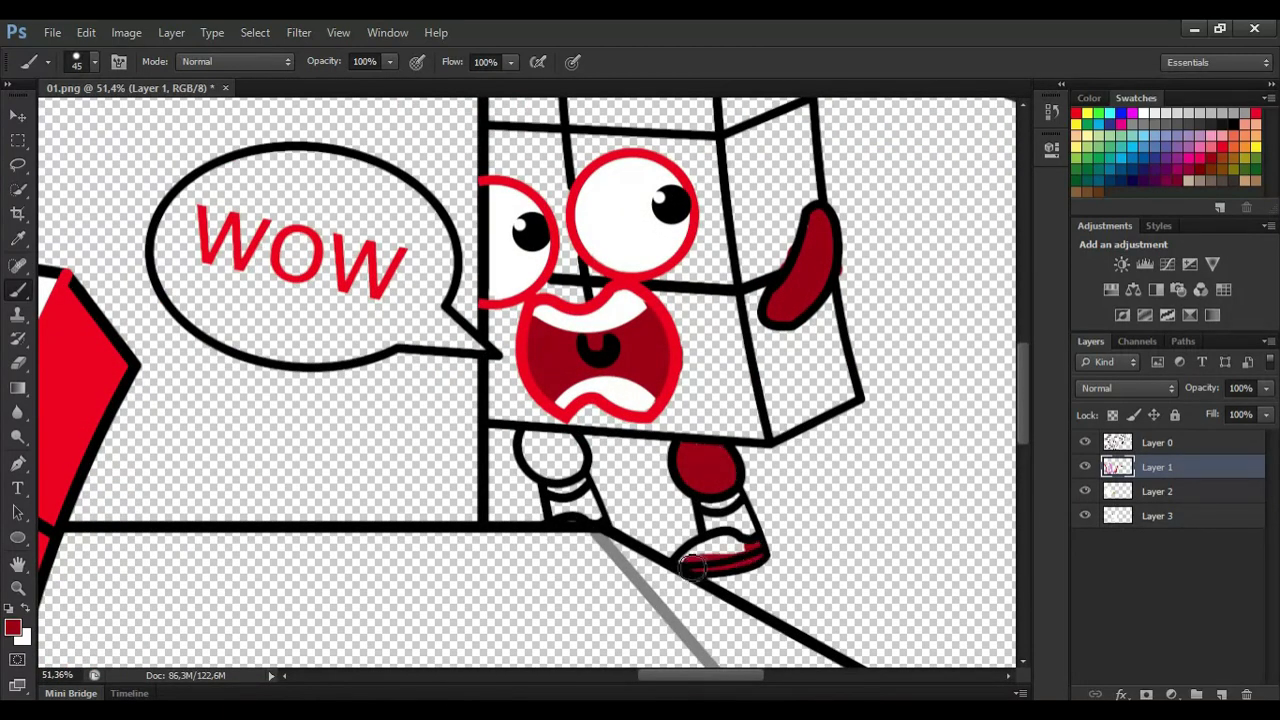
drag(528, 447, 580, 470)
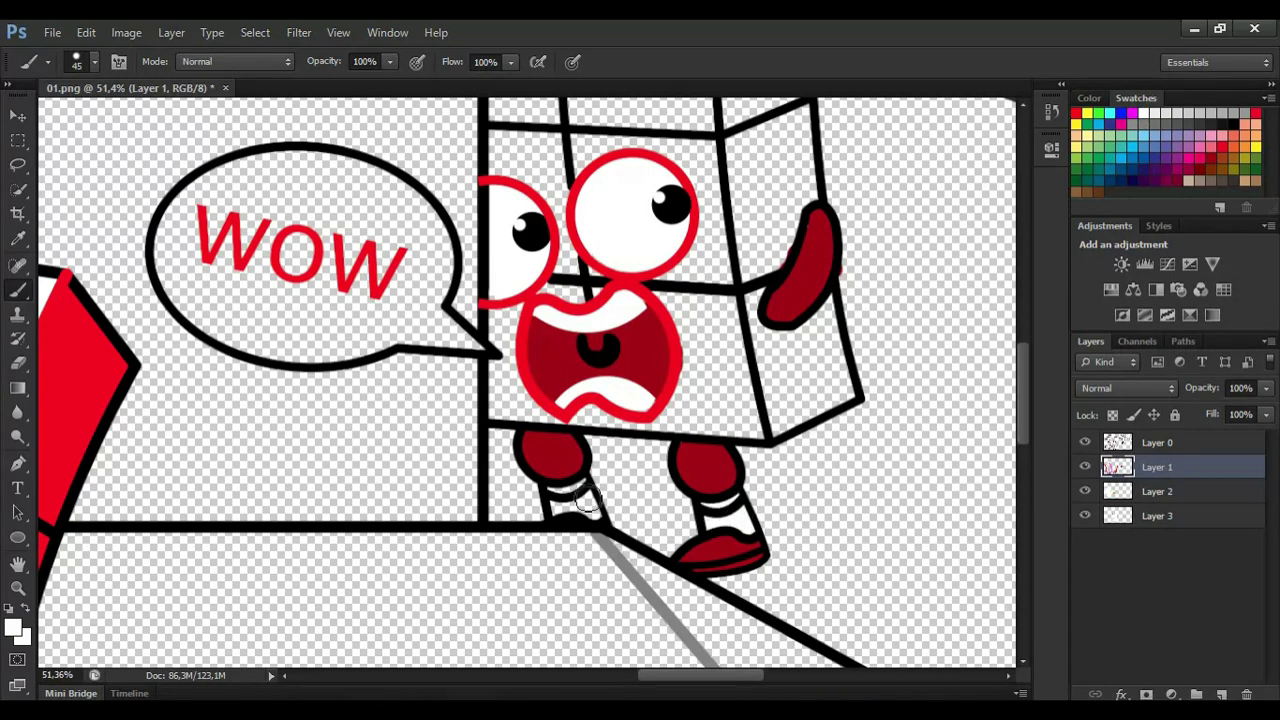
- Sample the bright red and fill the shouting character's right side column of blocks with it on Layer 2
scroll(602, 510, down, 4)
drag(1021, 346, 1020, 313)
click(18, 244)
click(633, 493)
click(18, 290)
click(1157, 491)
mouse_move(766, 575)
mouse_down()
mouse_move(726, 600)
mouse_move(691, 370)
mouse_move(706, 480)
mouse_up()
key(e)
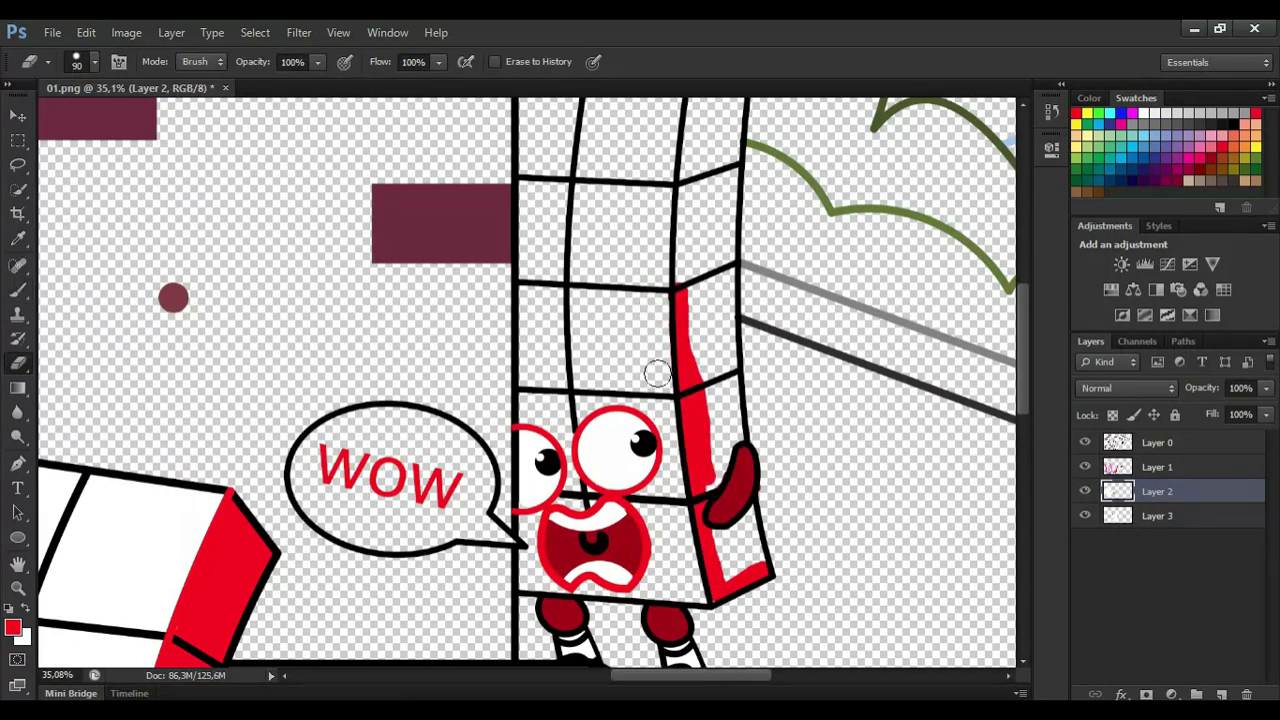
key(b)
mouse_move(740, 575)
mouse_down()
mouse_move(726, 530)
mouse_move(752, 505)
mouse_move(730, 185)
mouse_move(715, 500)
mouse_move(700, 215)
mouse_move(684, 282)
mouse_move(715, 198)
mouse_up()
key(bracketright)
key(bracketright)
key(bracketright)
drag(727, 132, 704, 105)
drag(1023, 364, 1023, 340)
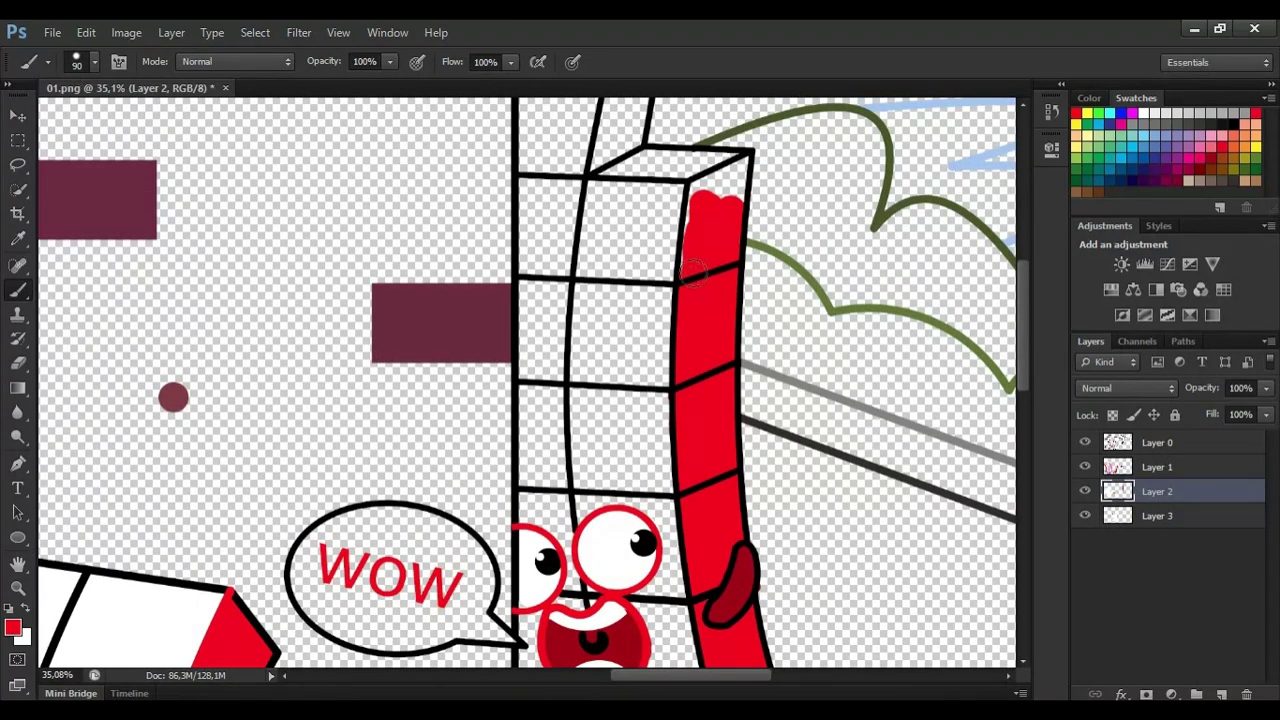
- Paint the shouting character's stepped top faces and uppermost side face red, and erase the overspill
mouse_move(720, 165)
mouse_down()
mouse_move(660, 158)
mouse_move(717, 188)
mouse_move(732, 176)
mouse_move(631, 174)
mouse_move(670, 165)
mouse_up()
scroll(1022, 272, up, 1)
mouse_move(608, 238)
mouse_down()
mouse_move(547, 236)
mouse_move(530, 184)
mouse_move(542, 126)
mouse_move(605, 108)
mouse_up()
drag(1026, 292, 1026, 288)
click(18, 364)
drag(606, 99, 525, 114)
- Fill the front face of the shouting character's topmost block with red on Layer 2
key(b)
key(bracketright)
key(bracketright)
mouse_move(612, 134)
mouse_down()
mouse_move(568, 139)
mouse_move(578, 232)
mouse_move(636, 192)
mouse_move(630, 160)
mouse_move(630, 178)
mouse_move(557, 200)
mouse_up()
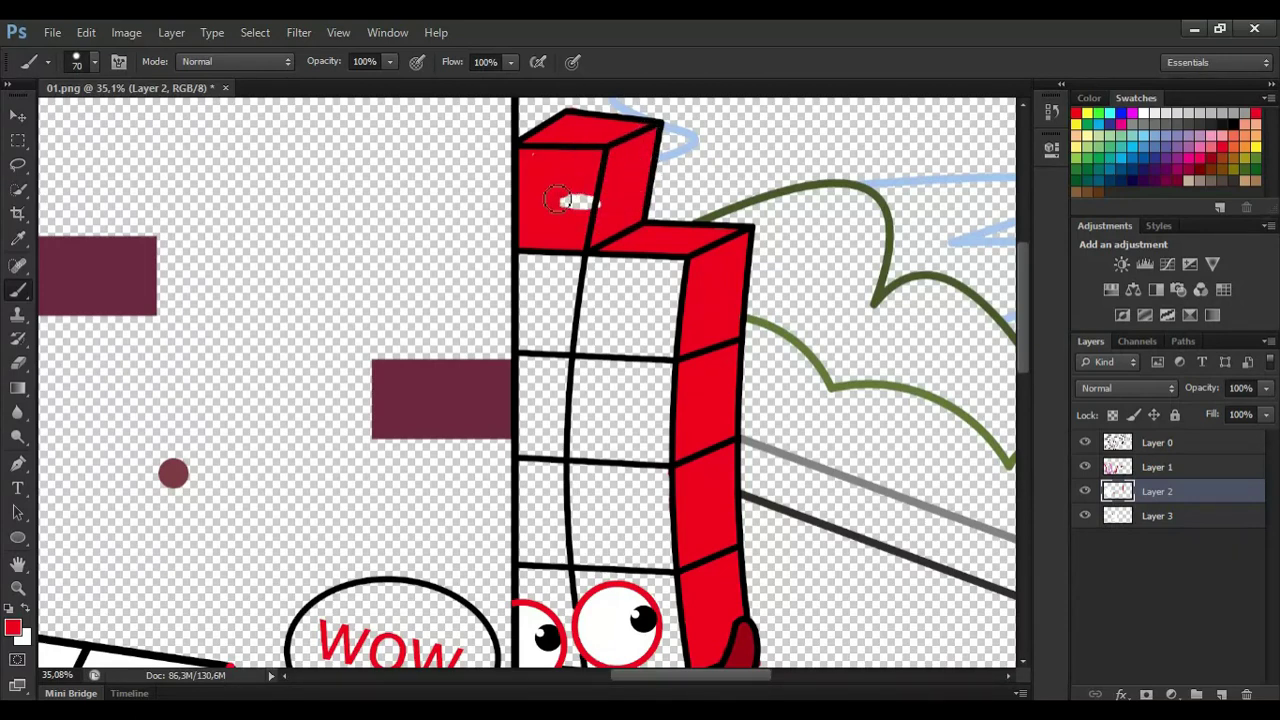
- Paint the front faces of the shouting character's blocks white on Layer 3, from its upper rows down around the mouth
click(1160, 516)
key(x)
mouse_move(533, 284)
mouse_down()
mouse_move(531, 588)
mouse_move(671, 274)
mouse_move(566, 340)
mouse_move(623, 394)
mouse_move(534, 486)
mouse_move(640, 505)
mouse_up()
scroll(1026, 393, down, 2)
scroll(1026, 393, down, 2)
mouse_move(662, 328)
mouse_down()
mouse_move(655, 375)
mouse_move(546, 357)
mouse_move(677, 503)
mouse_move(529, 562)
mouse_up()
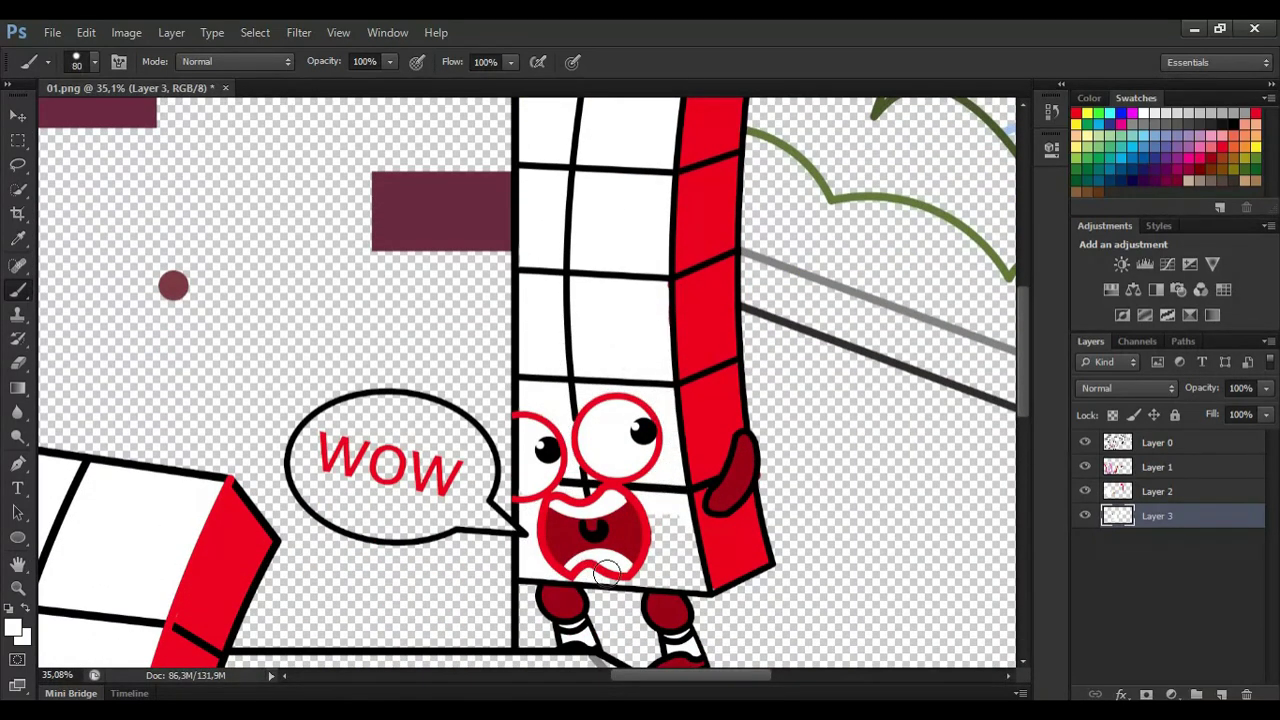
mouse_move(606, 572)
mouse_down()
mouse_move(693, 545)
mouse_move(665, 530)
mouse_up()
- Fill the WOW speech bubble with white on Layer 3
mouse_move(309, 451)
mouse_down()
mouse_move(357, 414)
mouse_move(483, 459)
mouse_up()
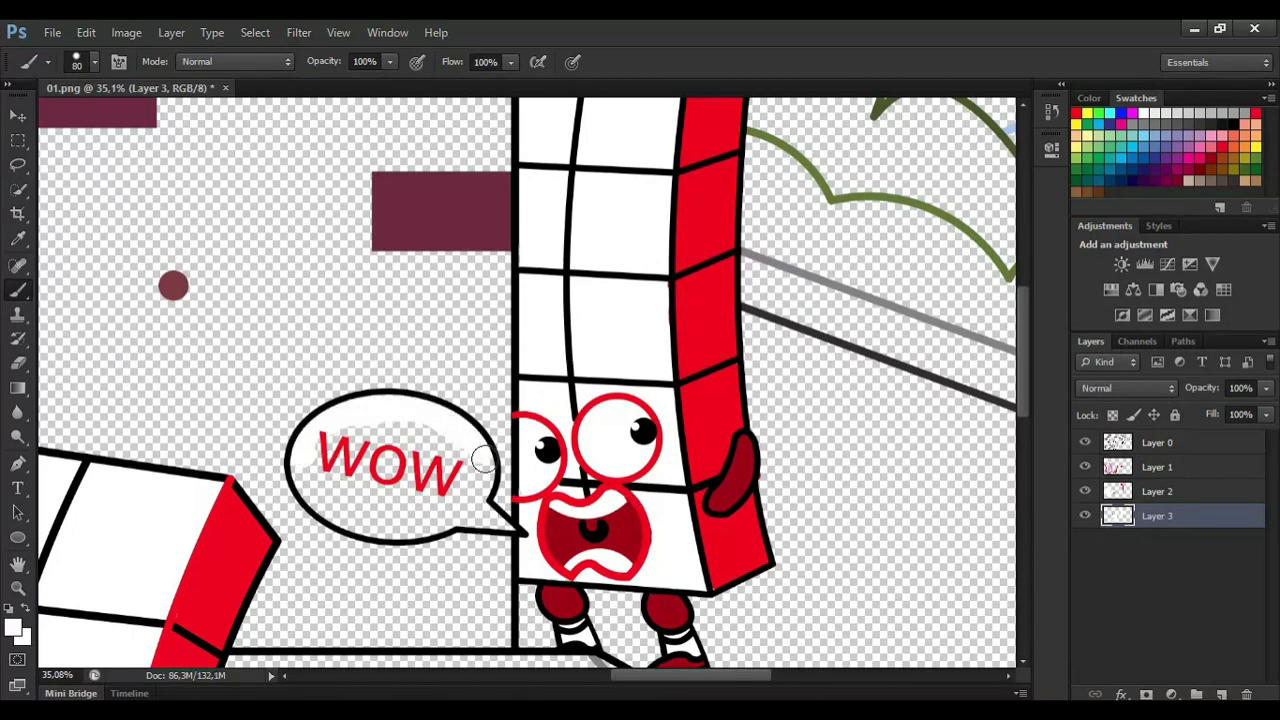
drag(466, 527, 340, 527)
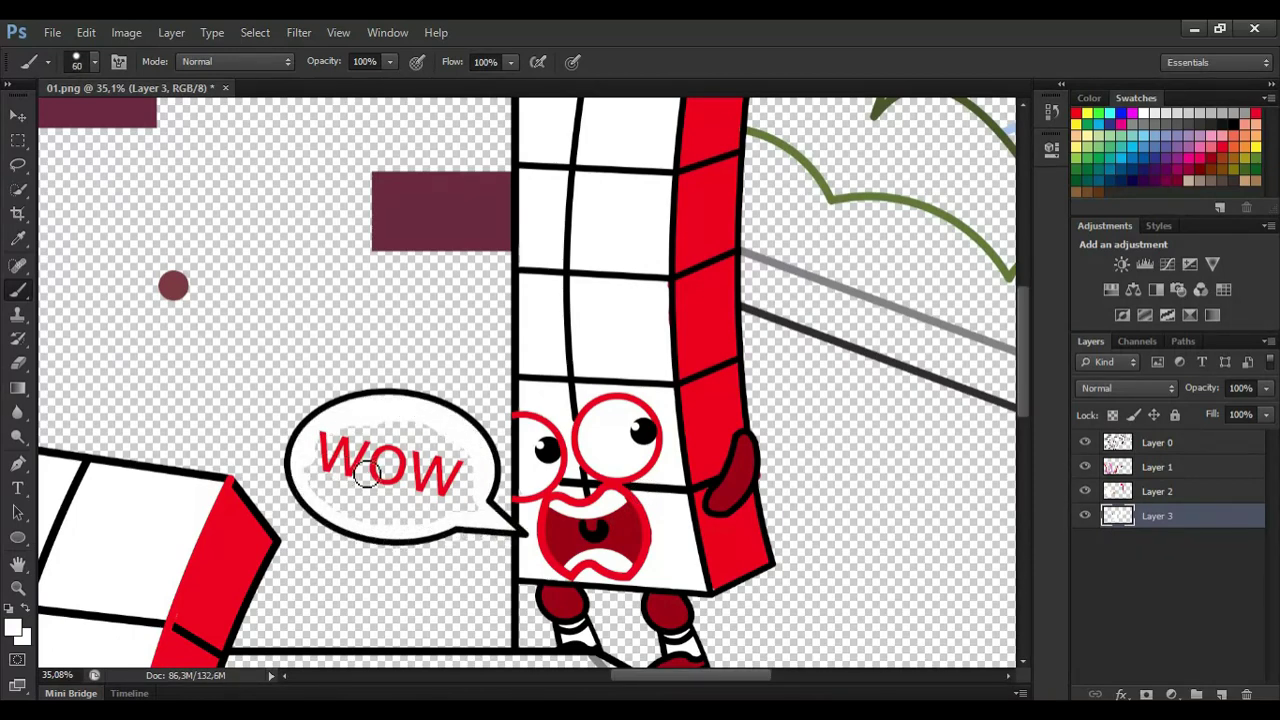
mouse_move(366, 474)
mouse_down()
mouse_move(371, 509)
mouse_move(309, 451)
mouse_move(420, 480)
mouse_up()
key(e)
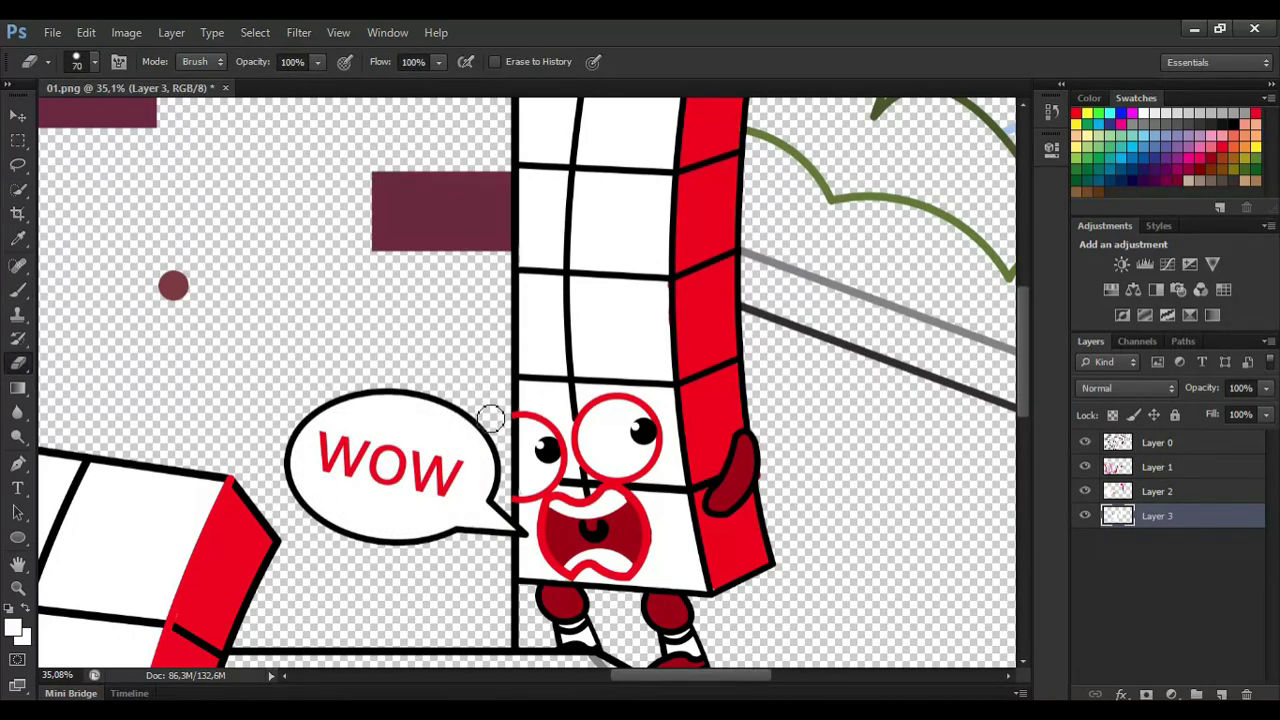
- Sample the dark grey dot, add a new layer beneath Layer 3, and paint the road below the sidewalk with it
scroll(358, 387, down, 5)
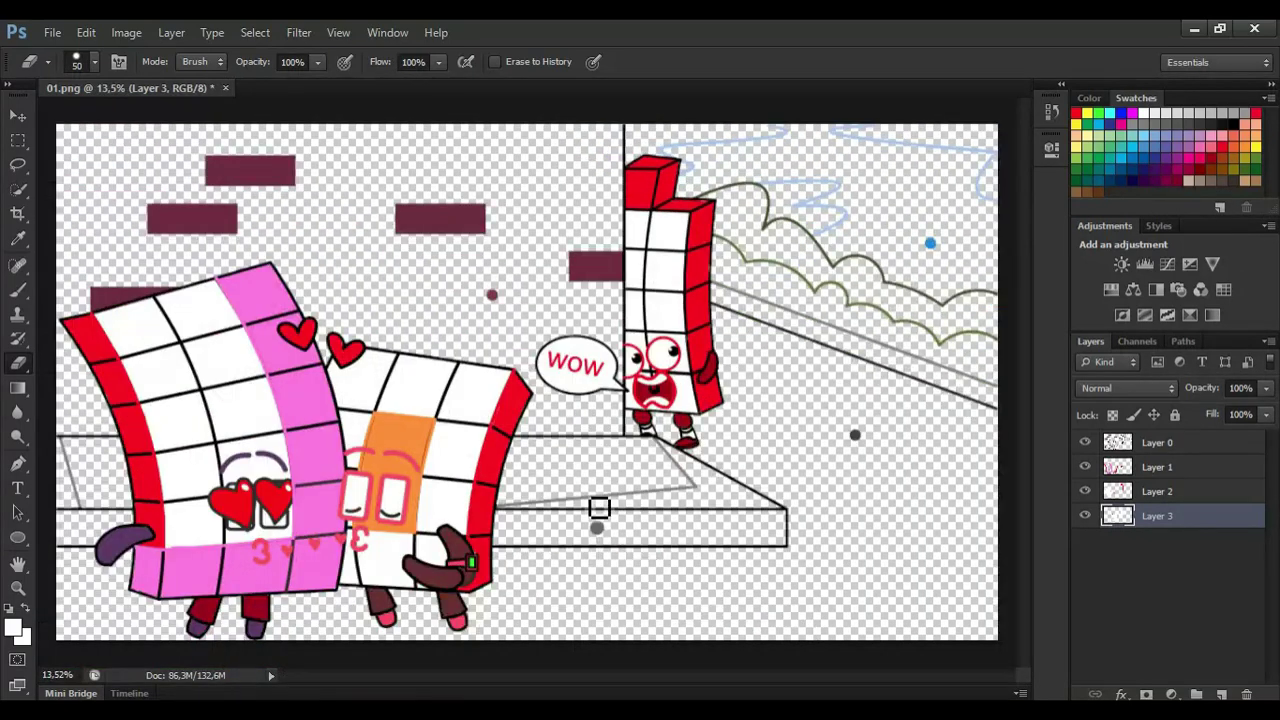
key(i)
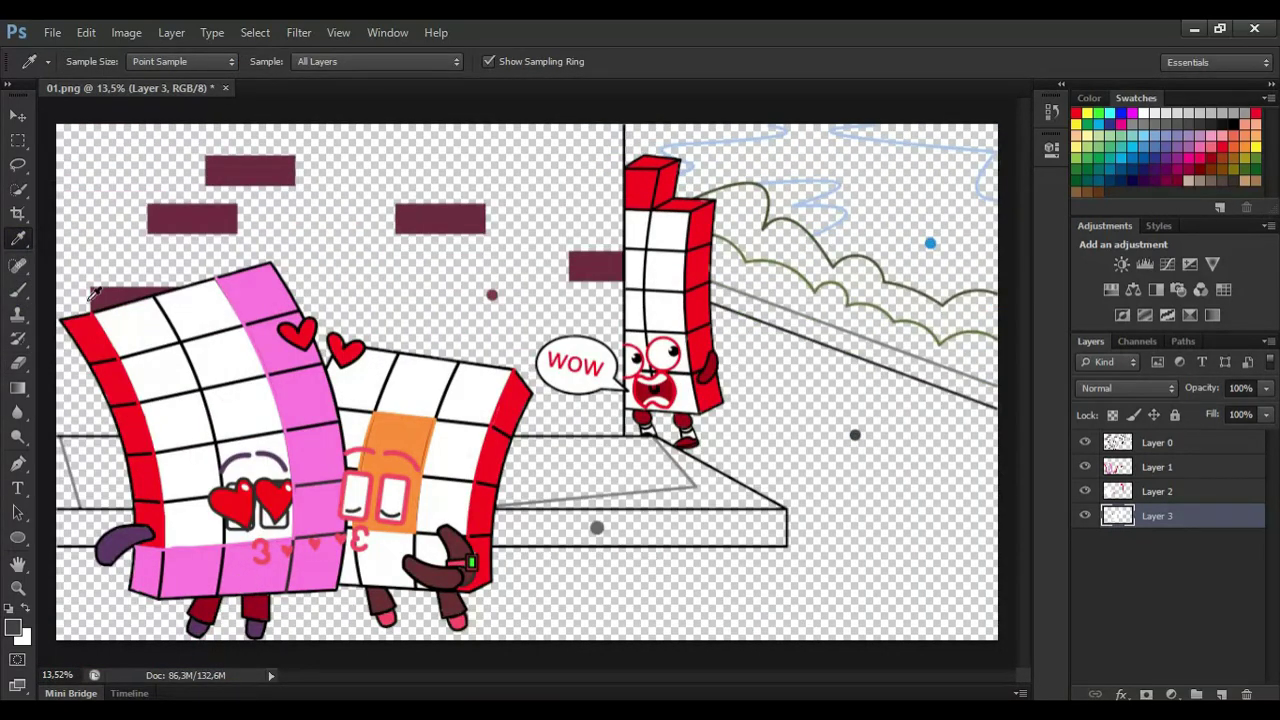
click(18, 290)
click(1221, 694)
drag(1203, 517, 1192, 582)
mouse_move(980, 645)
mouse_down()
mouse_move(768, 631)
mouse_move(821, 593)
mouse_move(700, 570)
mouse_move(200, 635)
mouse_up()
scroll(945, 480, up, 3)
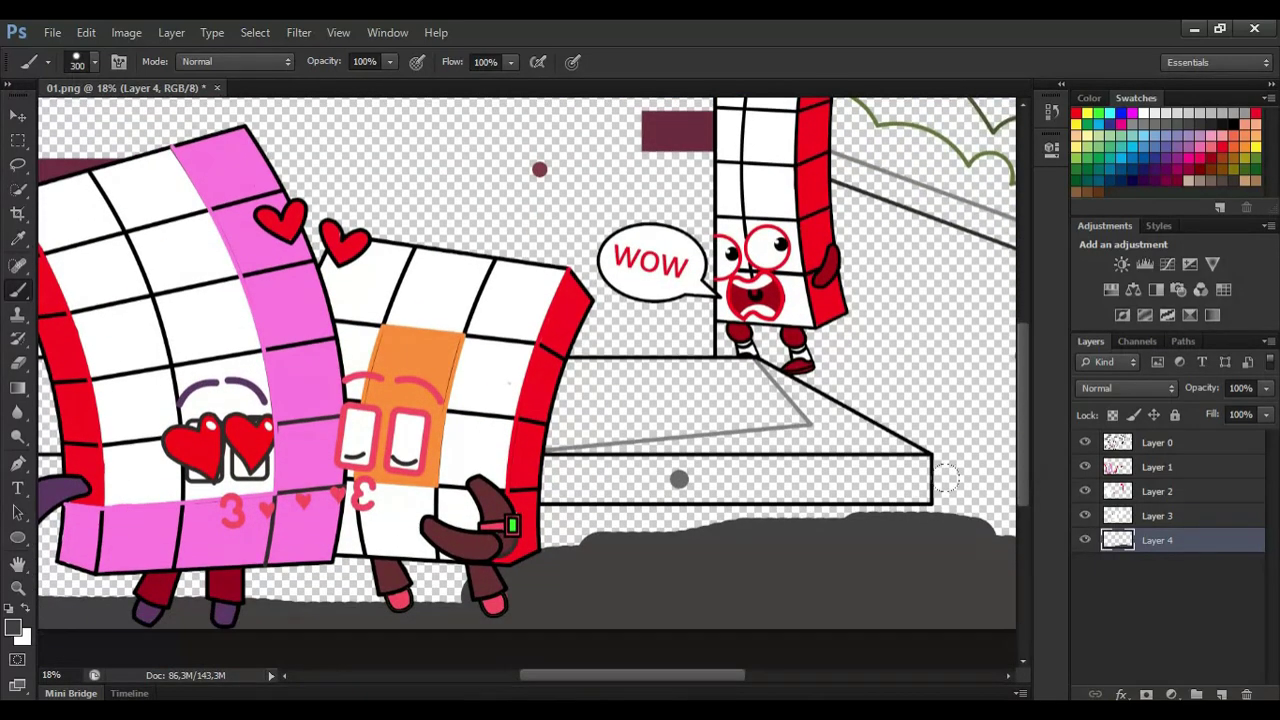
scroll(945, 478, left, 2)
mouse_move(72, 582)
mouse_down()
mouse_move(46, 530)
mouse_move(110, 575)
mouse_move(551, 553)
mouse_move(707, 520)
mouse_move(898, 520)
mouse_up()
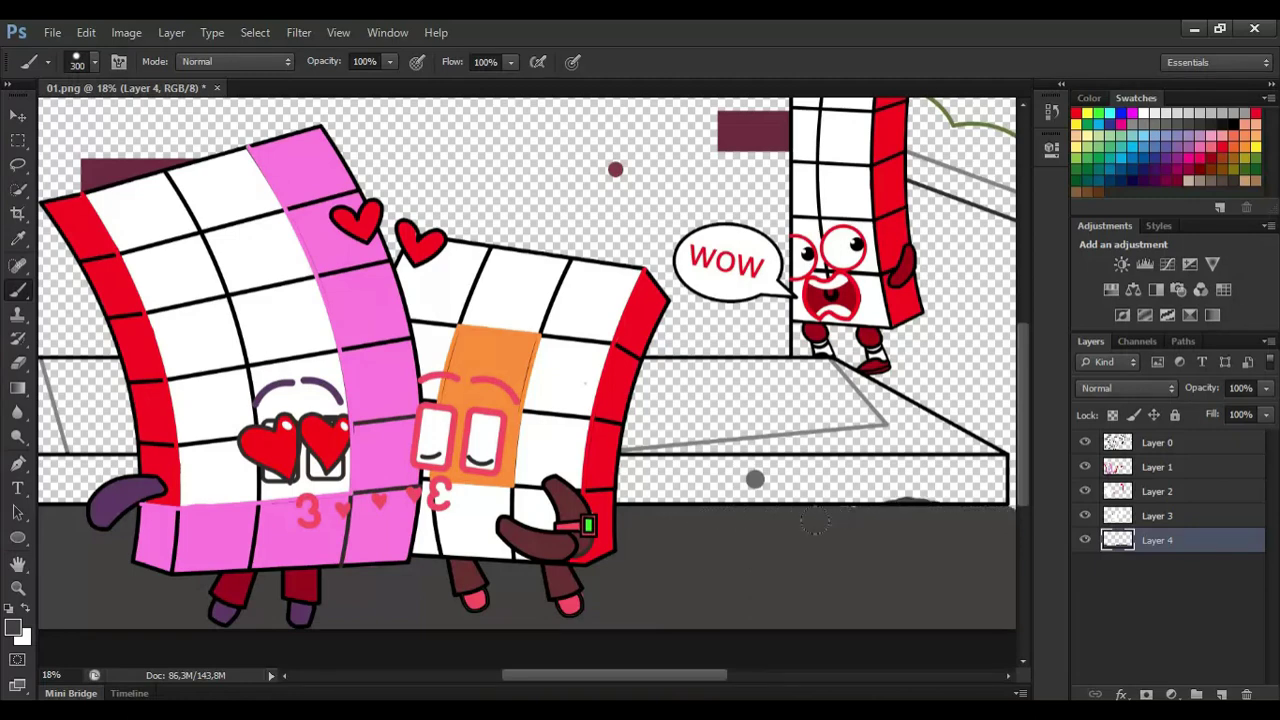
- Extend the dark grey over the rest of the road, up to the diagonal line of the far kerb
key(e)
drag(563, 675, 623, 675)
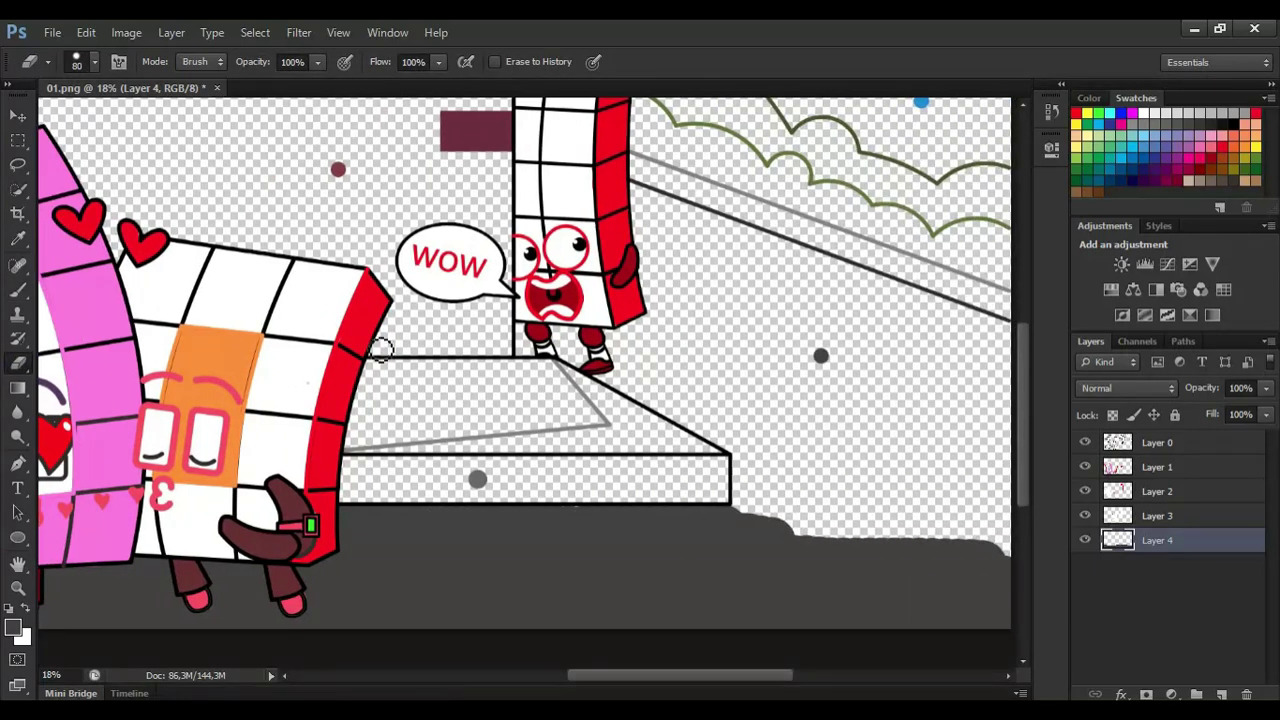
key(b)
mouse_move(990, 457)
mouse_down()
mouse_move(779, 487)
mouse_move(578, 331)
mouse_move(652, 203)
mouse_move(1004, 340)
mouse_move(650, 215)
mouse_move(927, 441)
mouse_move(656, 262)
mouse_move(680, 345)
mouse_move(750, 352)
mouse_move(872, 398)
mouse_up()
key(bracketleft)
key(bracketleft)
key(bracketright)
- Sample the mid-grey dot on the sidewalk and fill the sidewalk's front face with it on Layer 4
scroll(348, 488, up, 3)
alt+click(521, 476)
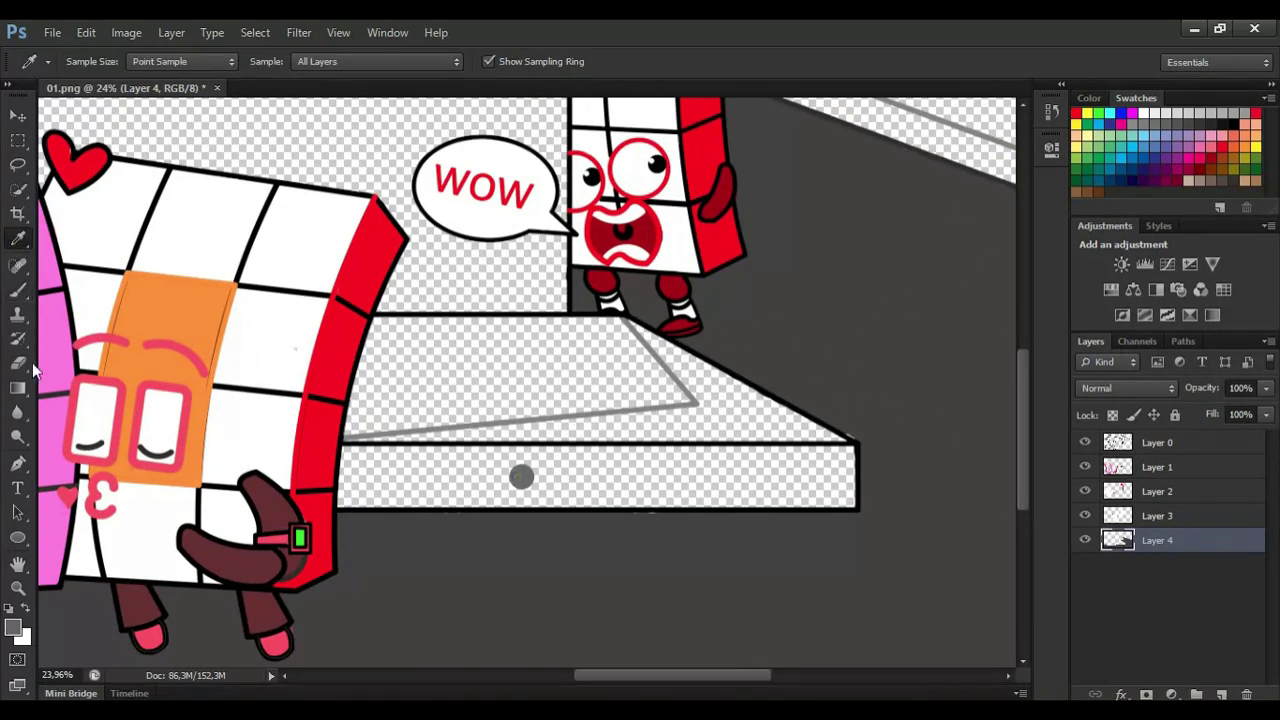
key(bracketleft)
key(bracketleft)
mouse_move(347, 460)
mouse_down()
mouse_move(355, 495)
mouse_move(835, 500)
mouse_up()
key(bracketleft)
key(bracketleft)
key(bracketleft)
key(bracketleft)
mouse_move(806, 458)
mouse_down()
mouse_move(366, 460)
mouse_move(680, 475)
mouse_up()
key(ctrl+alt+z)
key(ctrl+alt+z)
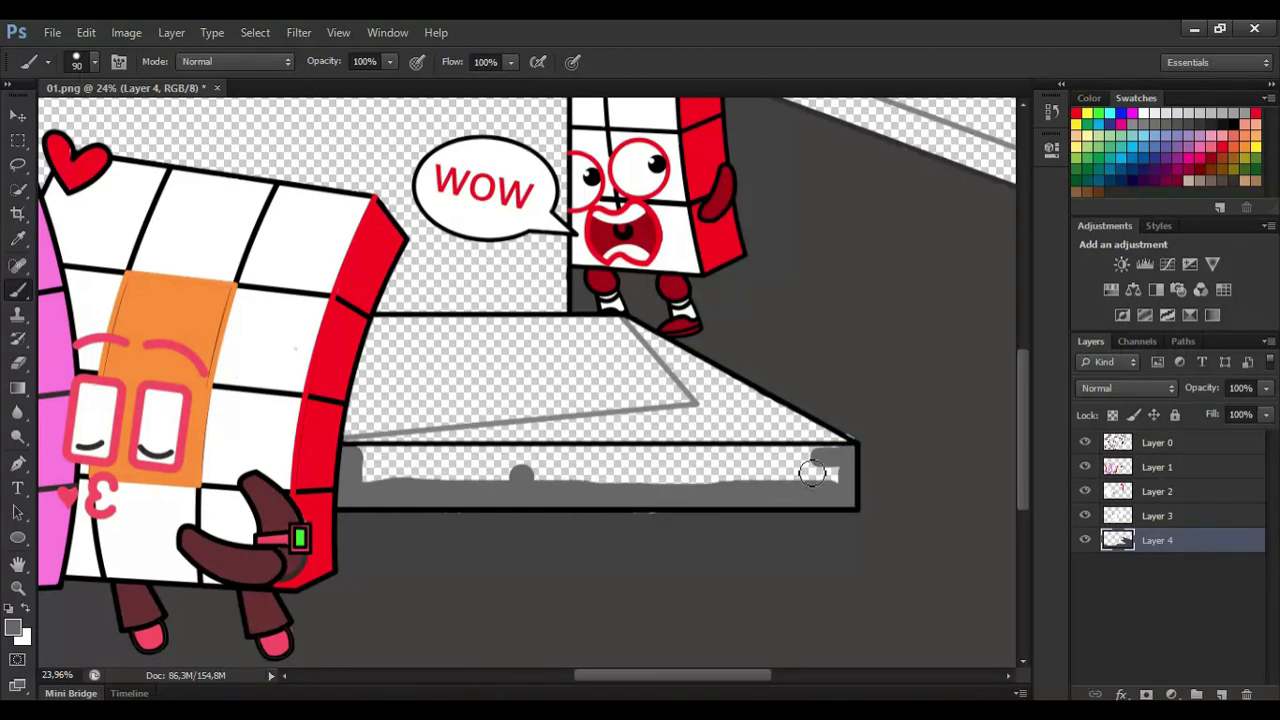
mouse_move(834, 462)
mouse_down()
mouse_move(503, 455)
mouse_move(379, 473)
mouse_move(640, 470)
mouse_move(578, 485)
mouse_up()
- Fill the shaded inner area on top of the sidewalk with the same grey
mouse_move(386, 326)
mouse_down()
mouse_move(352, 430)
mouse_move(657, 400)
mouse_move(600, 331)
mouse_move(380, 325)
mouse_move(500, 400)
mouse_move(545, 338)
mouse_move(616, 367)
mouse_move(415, 361)
mouse_up()
key(bracketright)
key(bracketright)
key(bracketright)
key(bracketright)
- Sample the light grey of the shadow's outline and fill the remaining strip and corner of the sidewalk's top with it
click(18, 239)
click(692, 402)
click(18, 290)
key(bracketleft)
key(bracketleft)
key(bracketleft)
key(bracketleft)
key(bracketleft)
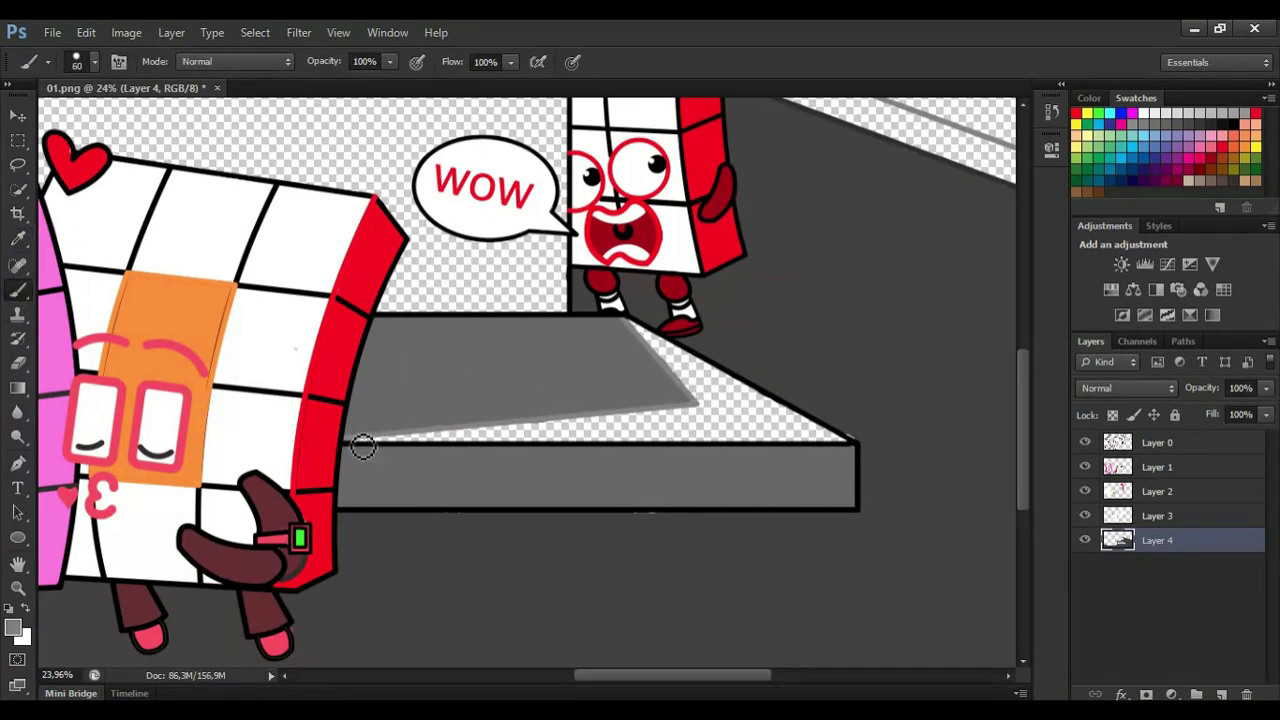
key(bracketright)
key(bracketright)
mouse_move(450, 445)
mouse_down()
mouse_move(851, 447)
mouse_move(681, 360)
mouse_up()
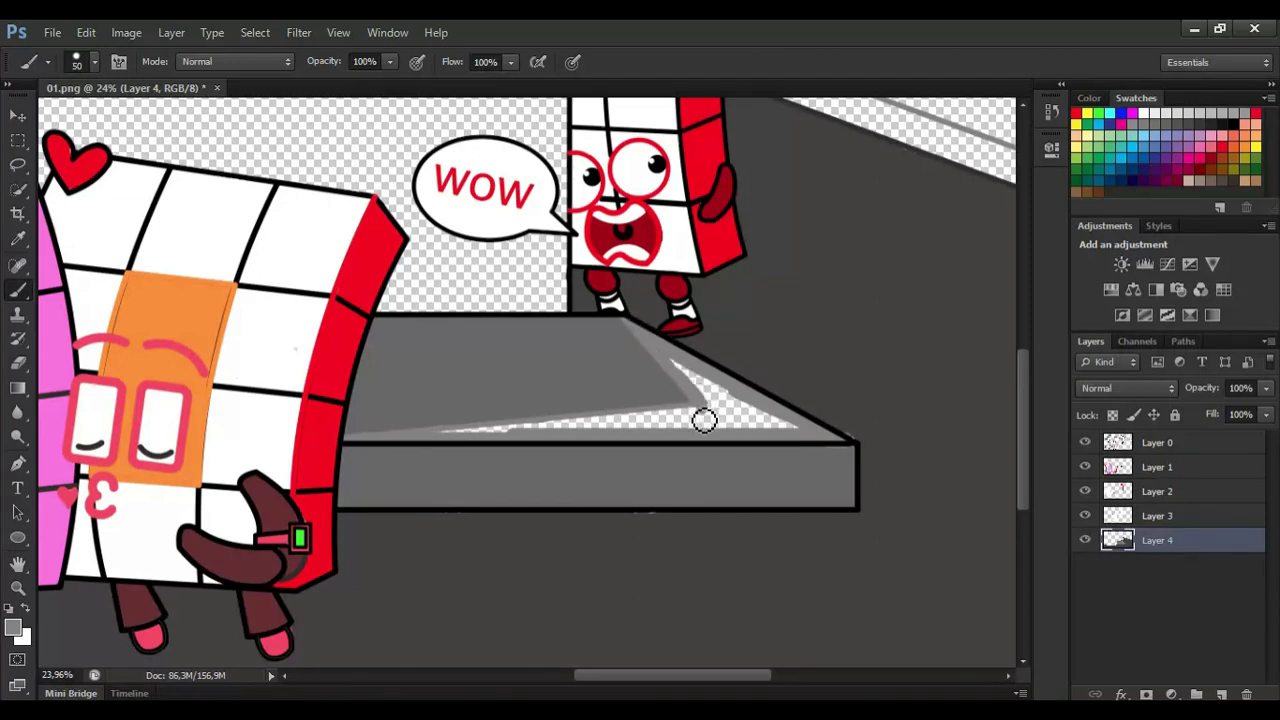
key(bracketright)
key(bracketright)
key(bracketright)
mouse_move(704, 420)
mouse_down()
mouse_move(477, 439)
mouse_move(606, 425)
mouse_move(792, 435)
mouse_move(693, 379)
mouse_move(722, 415)
mouse_up()
- Paint the sidewalk's top and front face grey beside the pink-striped character, at the far end of the sidewalk
scroll(772, 416, down, 4)
mouse_move(606, 676)
mouse_down()
mouse_move(568, 679)
mouse_move(580, 679)
mouse_up()
scroll(66, 440, up, 2)
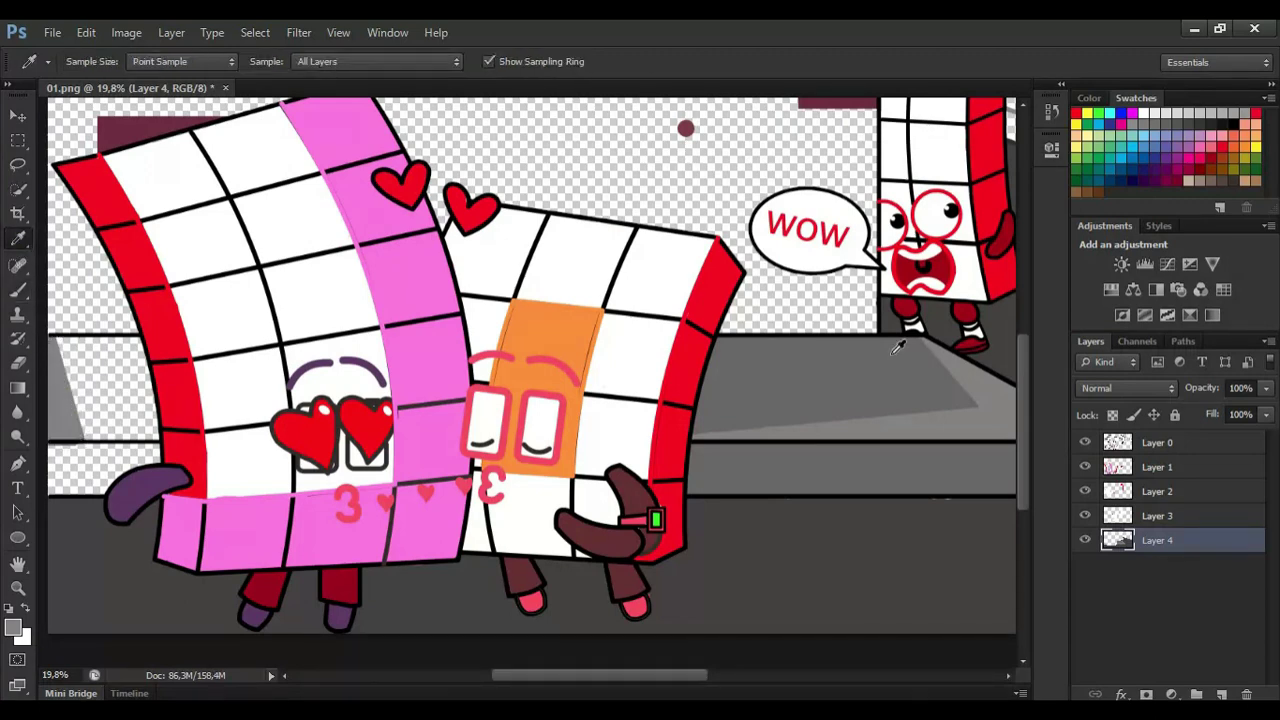
alt+click(69, 348)
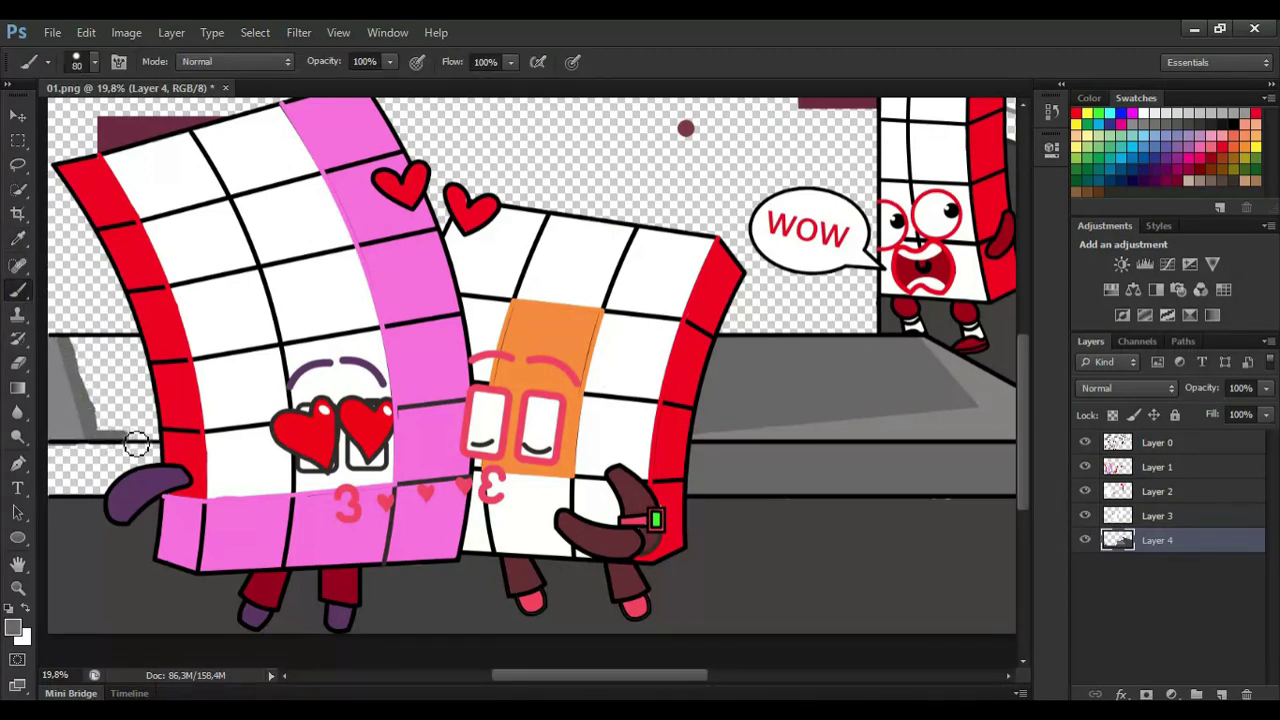
mouse_move(137, 445)
mouse_down()
mouse_move(162, 425)
mouse_move(147, 349)
mouse_up()
key(bracketright)
key(bracketright)
key(bracketright)
mouse_move(105, 430)
mouse_down()
mouse_move(82, 360)
mouse_move(148, 410)
mouse_move(122, 376)
mouse_up()
mouse_move(57, 455)
mouse_down()
mouse_move(136, 453)
mouse_move(82, 490)
mouse_move(125, 473)
mouse_up()
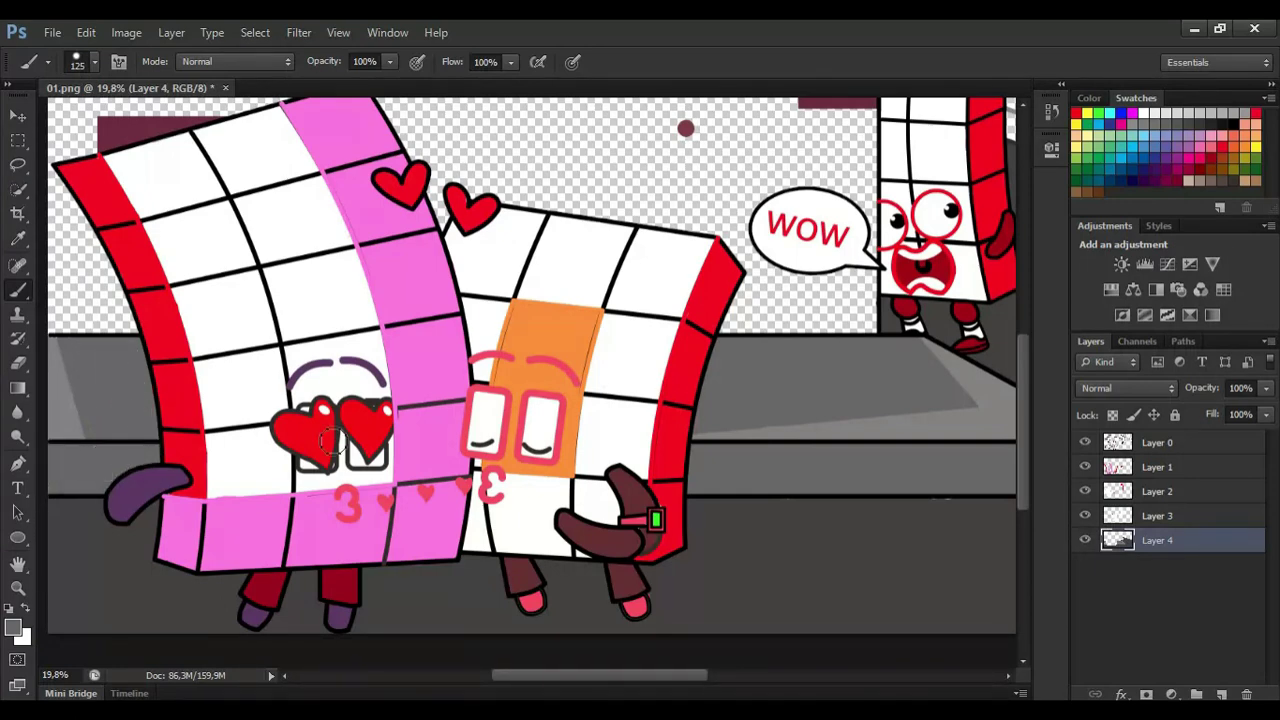
- Sample the brownish-red dot on the wall and fill the whole brick wall behind the characters with it on Layer 4
scroll(467, 459, down, 2)
scroll(601, 309, up, 4)
scroll(601, 309, up, 1)
scroll(601, 309, up, 2)
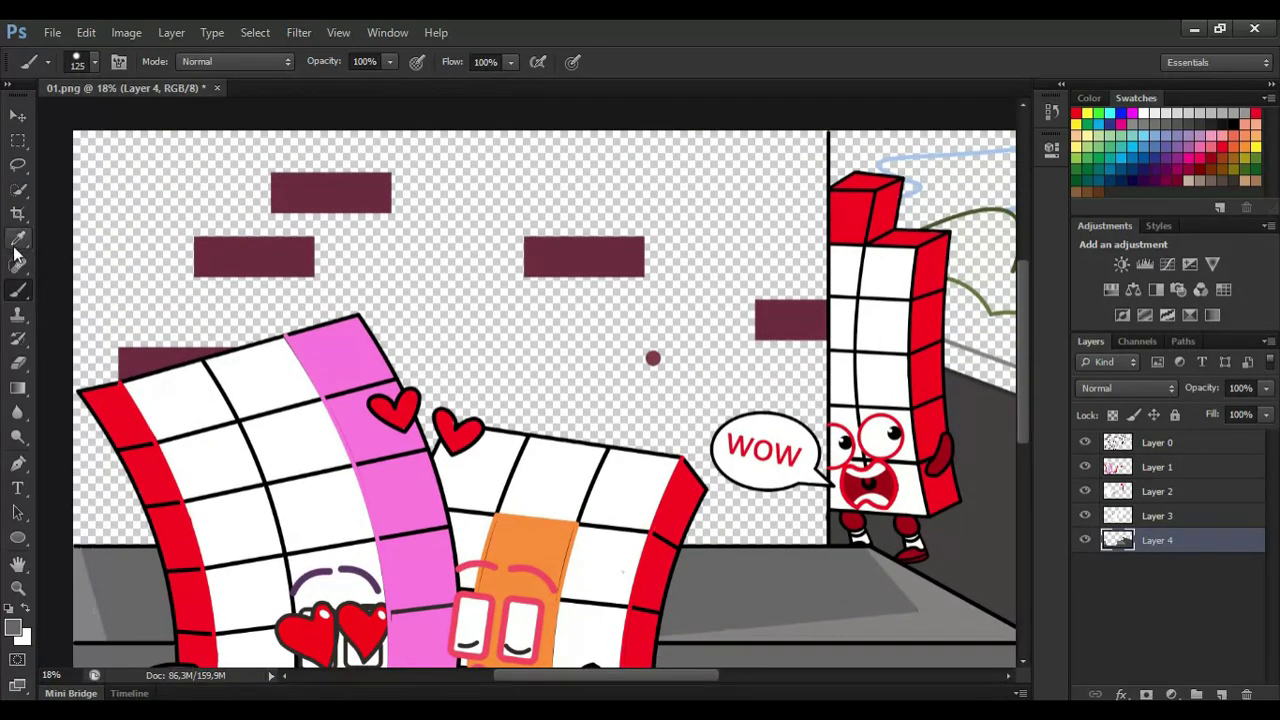
click(18, 240)
click(653, 358)
click(18, 290)
mouse_move(148, 538)
mouse_down()
mouse_move(100, 437)
mouse_move(140, 538)
mouse_move(80, 538)
mouse_move(80, 487)
mouse_move(116, 517)
mouse_up()
key(bracketright)
mouse_move(78, 388)
mouse_down()
mouse_move(81, 264)
mouse_move(131, 138)
mouse_move(317, 145)
mouse_move(167, 186)
mouse_move(317, 208)
mouse_move(155, 220)
mouse_move(110, 251)
mouse_move(304, 272)
mouse_move(130, 313)
mouse_move(279, 333)
mouse_move(439, 317)
mouse_move(517, 336)
mouse_move(709, 484)
mouse_move(690, 537)
mouse_move(819, 535)
mouse_move(812, 162)
mouse_up()
key(bracketleft)
key(bracketleft)
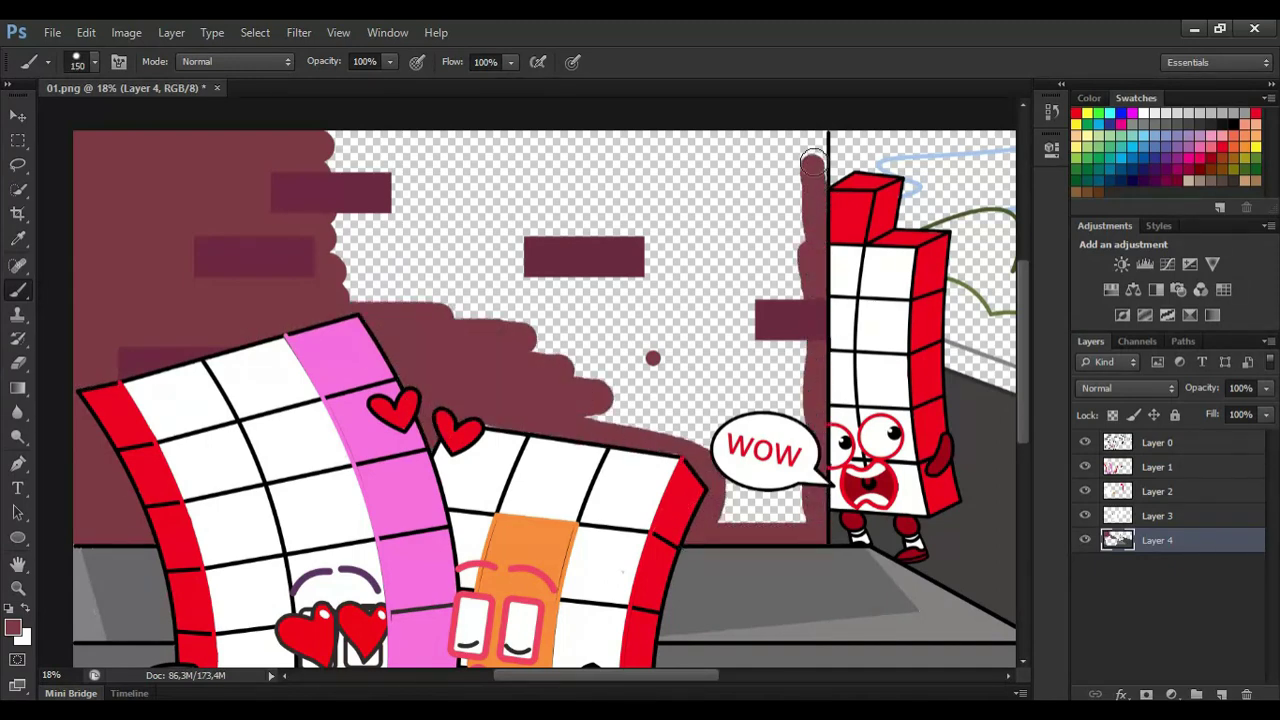
key(bracketright)
mouse_move(805, 510)
mouse_down()
mouse_move(720, 490)
mouse_move(535, 335)
mouse_move(801, 300)
mouse_up()
mouse_move(596, 312)
mouse_down()
mouse_move(469, 271)
mouse_move(693, 267)
mouse_move(460, 238)
mouse_move(671, 240)
mouse_move(791, 205)
mouse_move(497, 205)
mouse_move(576, 176)
mouse_move(789, 178)
mouse_move(444, 167)
mouse_move(406, 139)
mouse_move(708, 146)
mouse_move(790, 140)
mouse_up()
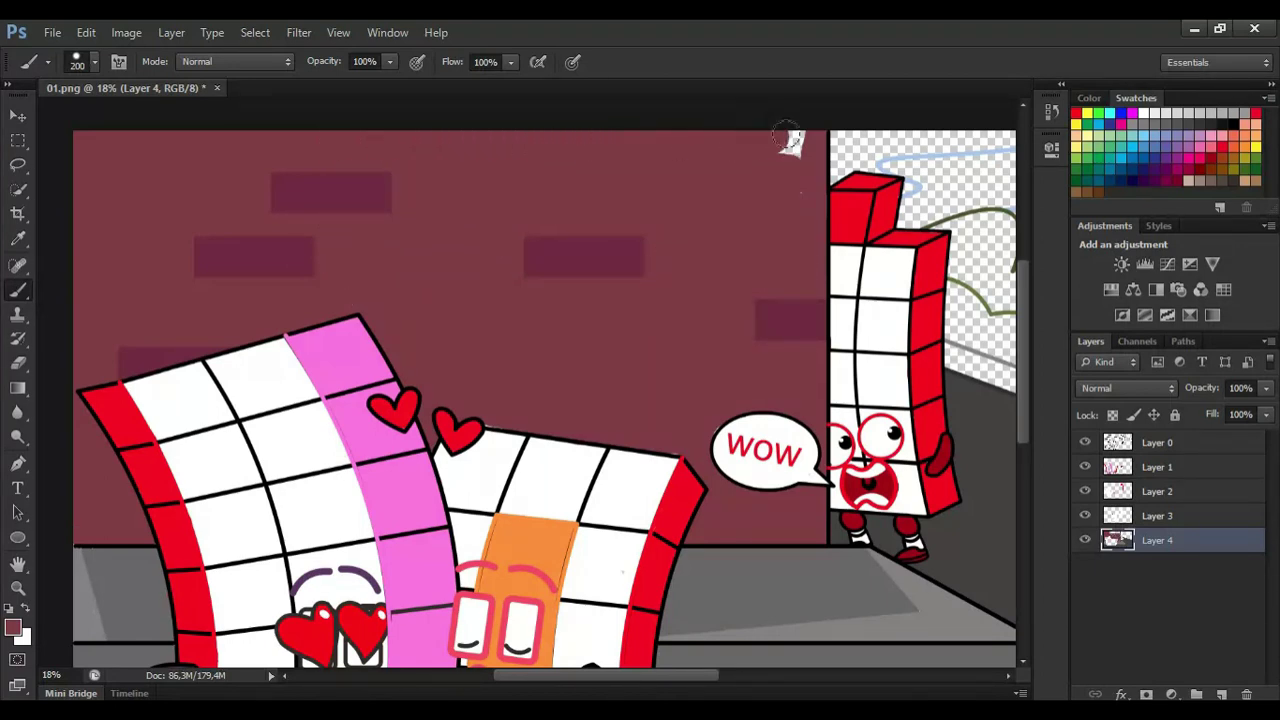
- Sample the grey line of the far kerb and fill the diagonal strip between the road and the bushes with it
drag(670, 678, 749, 688)
scroll(780, 412, up, 2)
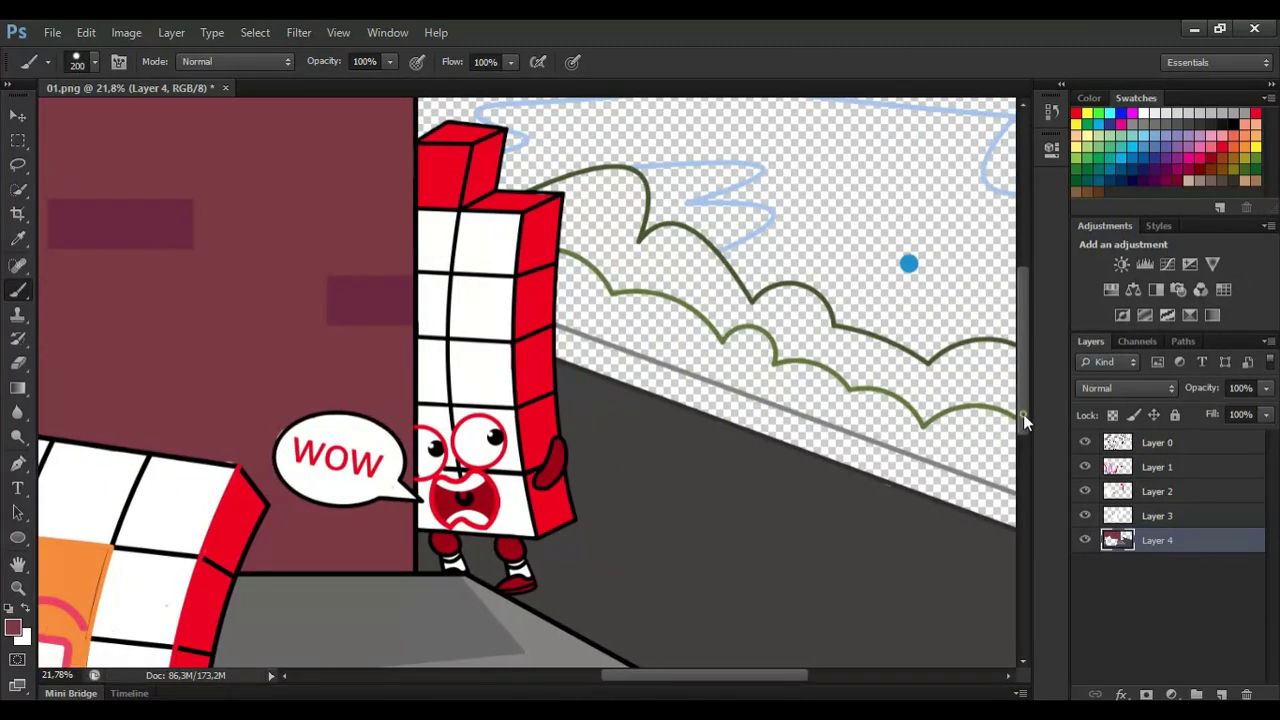
drag(1023, 414, 1023, 402)
drag(798, 679, 802, 679)
click(18, 240)
click(565, 376)
click(18, 291)
key(bracketleft)
key(bracketleft)
key(bracketleft)
key(bracketleft)
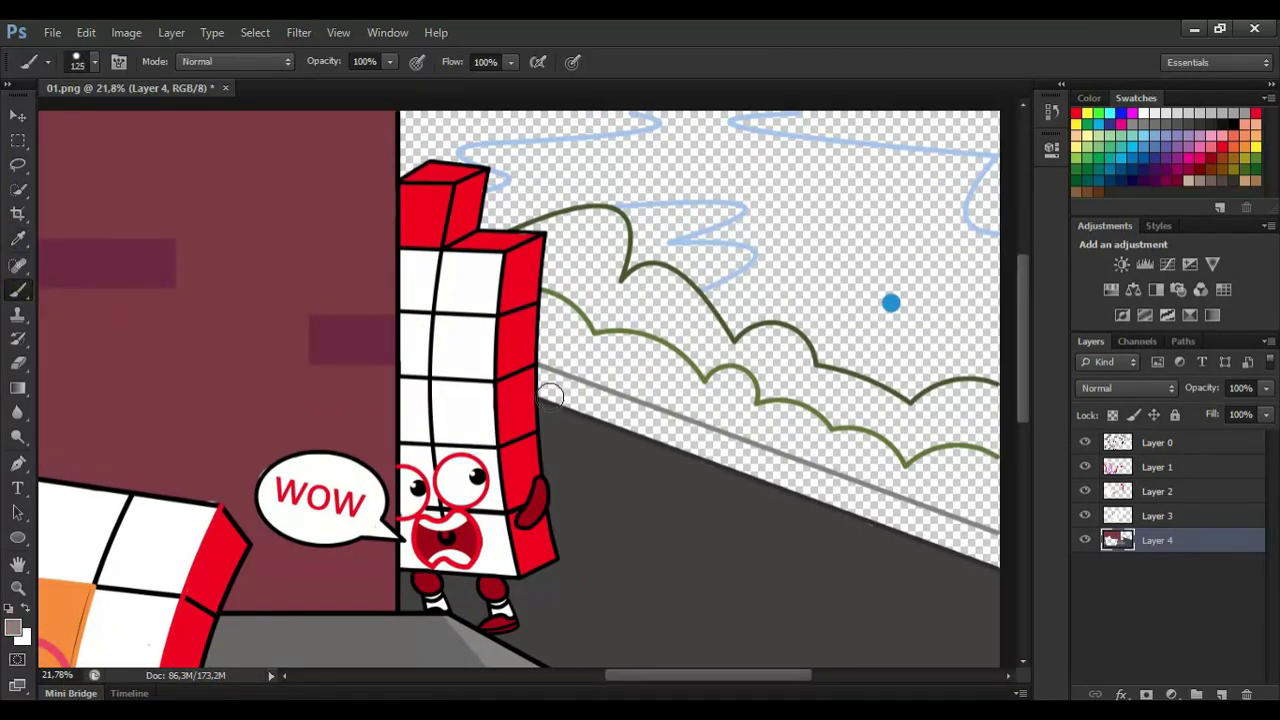
mouse_move(549, 393)
mouse_down()
mouse_move(1002, 558)
mouse_move(1004, 547)
mouse_move(667, 427)
mouse_up()
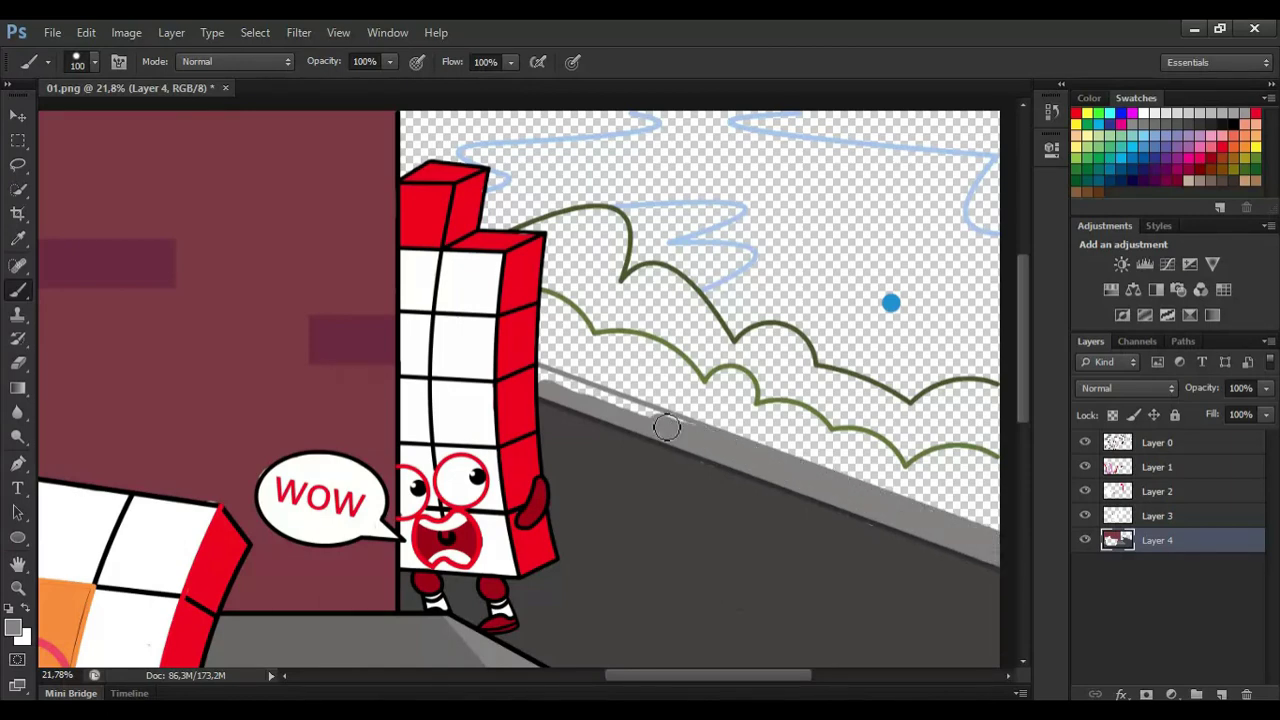
- Fill the front row of bushes with its light green outline colour and the back row with its dark green
alt+click(557, 285)
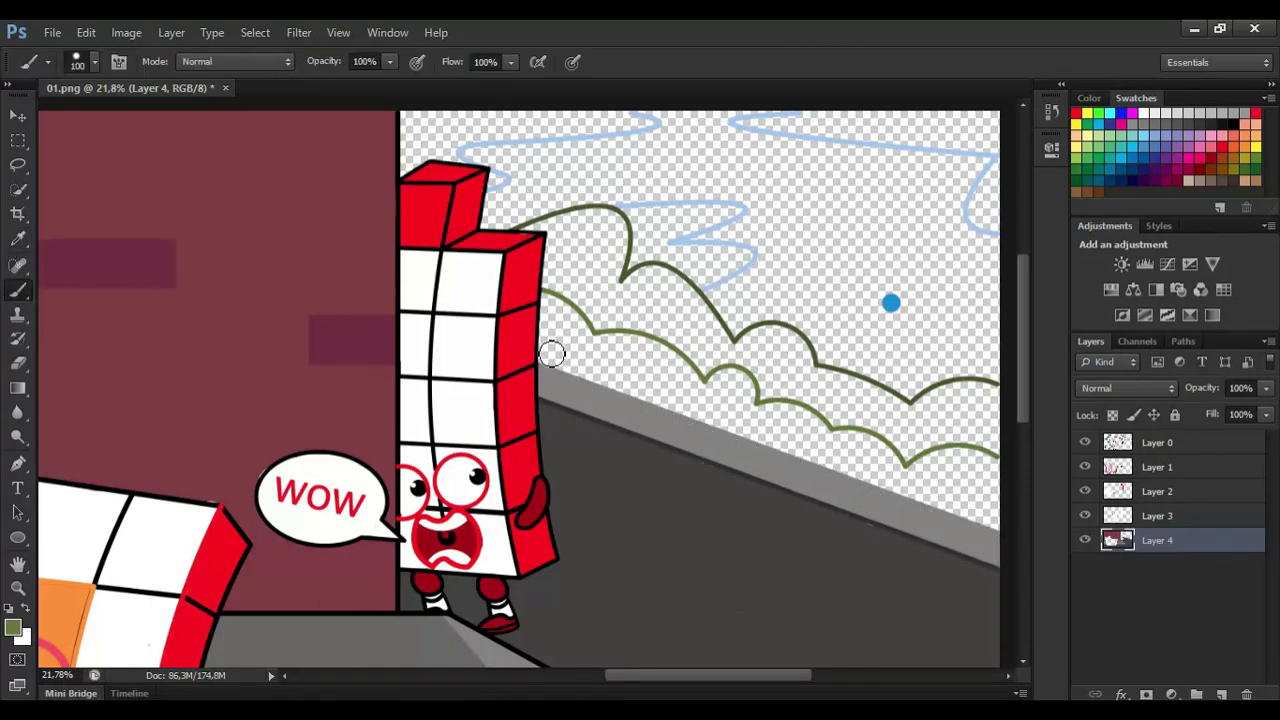
mouse_move(541, 347)
mouse_down()
mouse_move(972, 513)
mouse_move(1001, 507)
mouse_move(984, 462)
mouse_move(924, 471)
mouse_move(977, 495)
mouse_move(864, 442)
mouse_move(889, 472)
mouse_move(758, 416)
mouse_move(819, 446)
mouse_move(776, 427)
mouse_move(751, 396)
mouse_move(697, 389)
mouse_move(652, 351)
mouse_move(597, 363)
mouse_up()
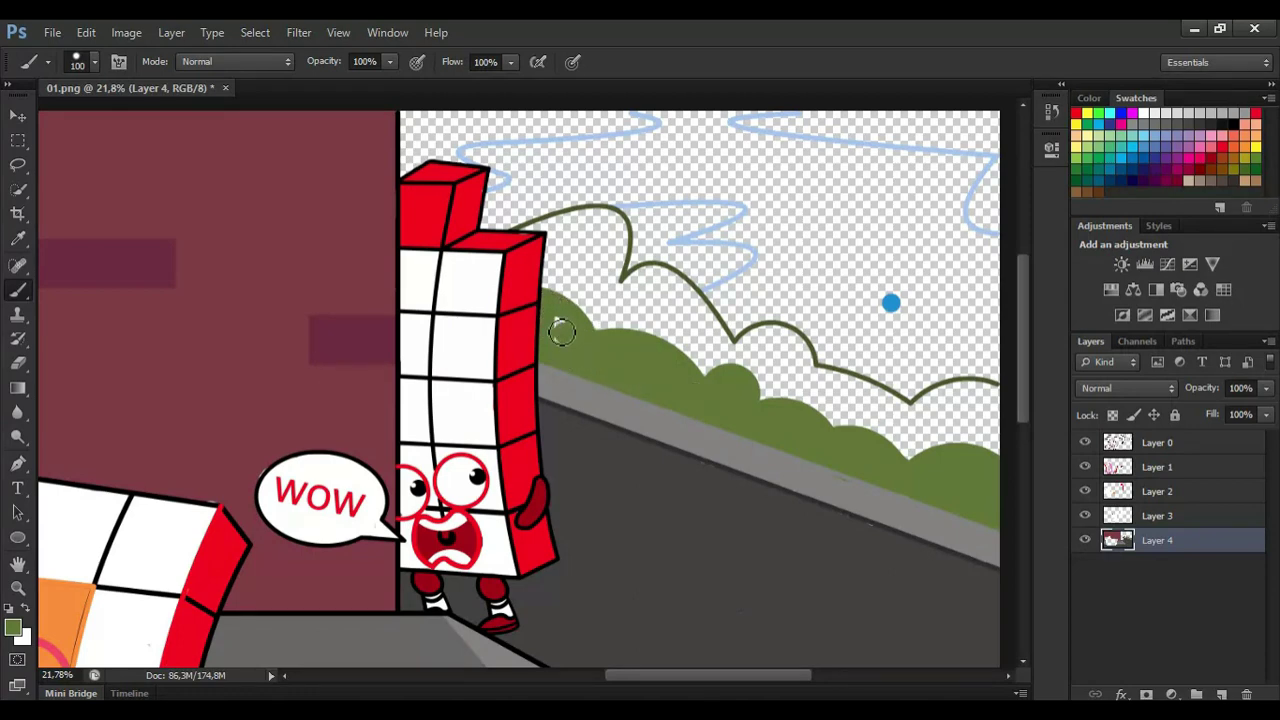
key(i)
click(629, 226)
key(b)
mouse_move(528, 242)
mouse_down()
mouse_move(588, 221)
mouse_move(619, 227)
mouse_move(627, 294)
mouse_move(658, 277)
mouse_move(703, 317)
mouse_up()
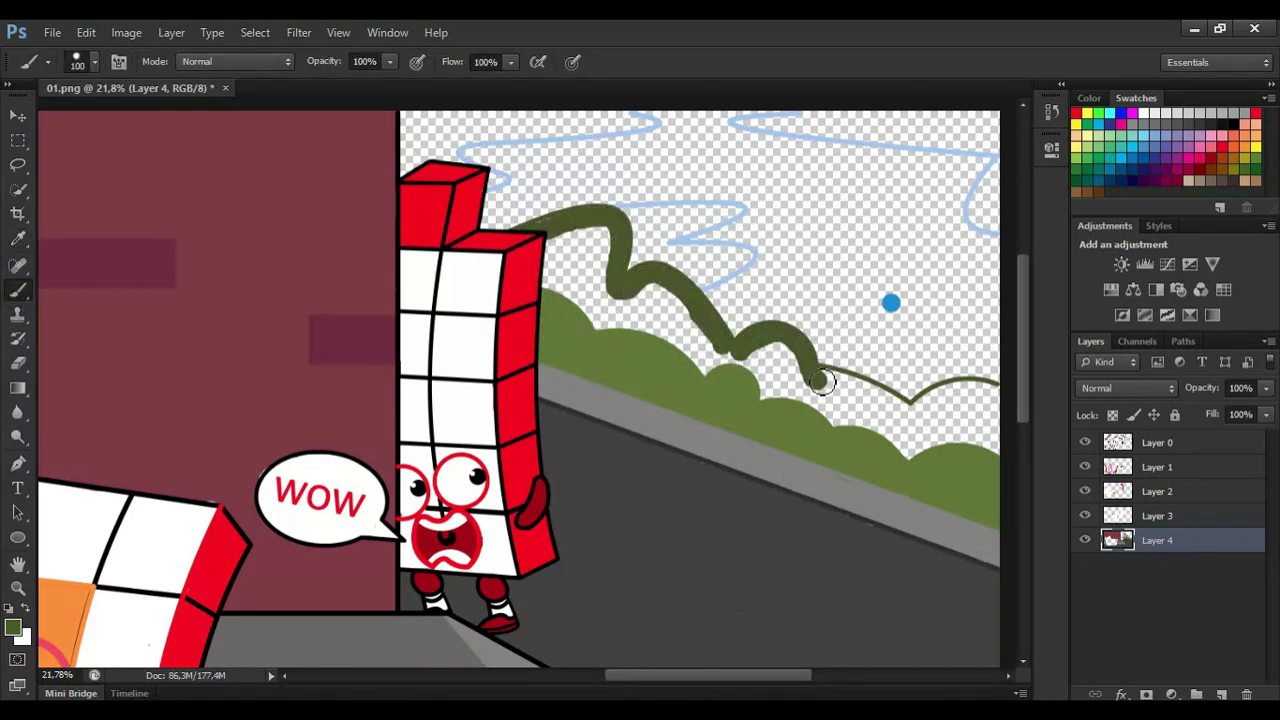
mouse_move(821, 381)
mouse_down()
mouse_move(927, 406)
mouse_move(925, 440)
mouse_move(752, 388)
mouse_move(840, 405)
mouse_move(600, 300)
mouse_move(553, 268)
mouse_move(565, 262)
mouse_up()
- Add a new layer beneath Layer 4 and fill the clouds on it with the sampled light blue of their outlines
key(ctrl+shift+alt+n)
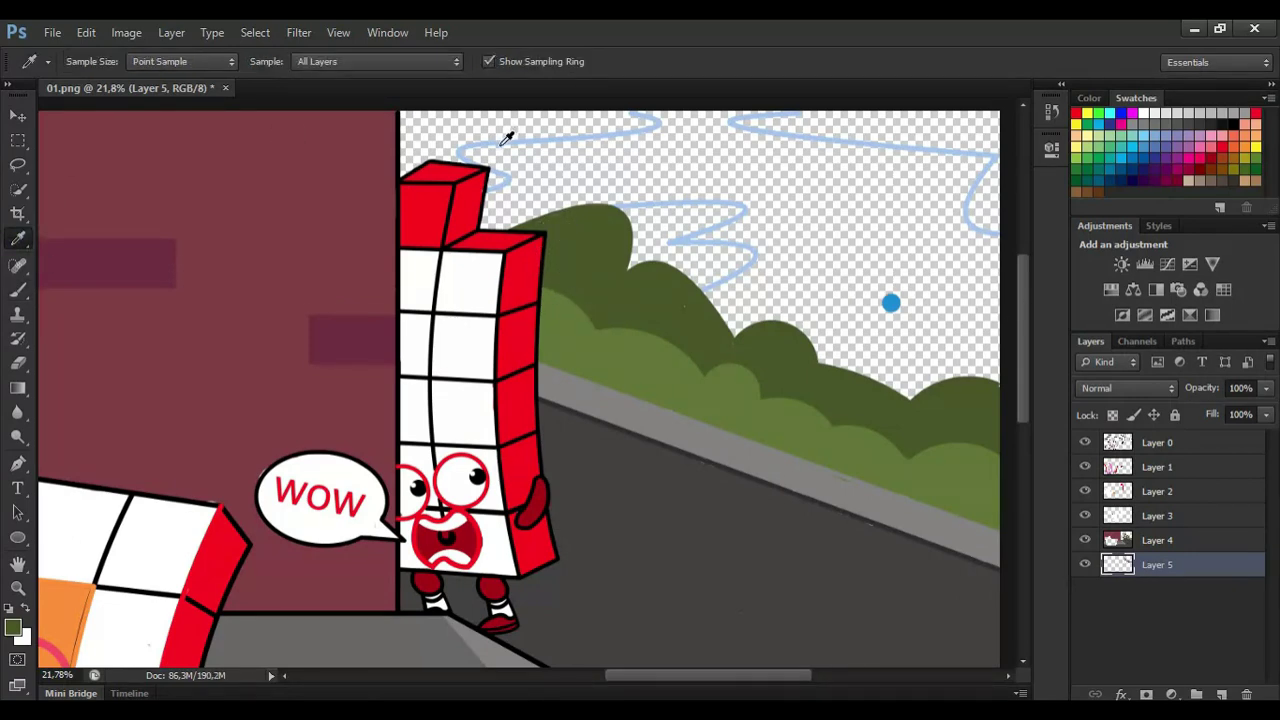
alt+click(499, 147)
mouse_move(487, 186)
mouse_down()
mouse_move(540, 134)
mouse_move(651, 126)
mouse_move(531, 134)
mouse_up()
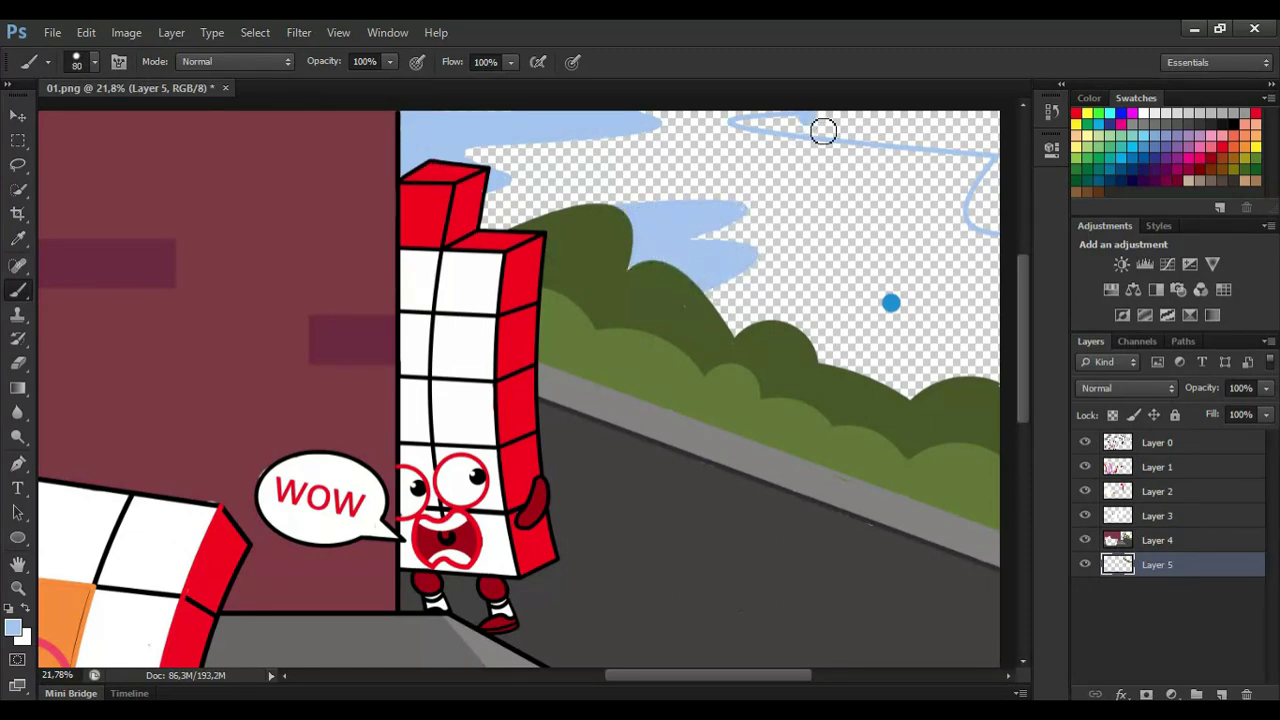
mouse_move(809, 138)
mouse_down()
mouse_move(970, 156)
mouse_move(954, 131)
mouse_up()
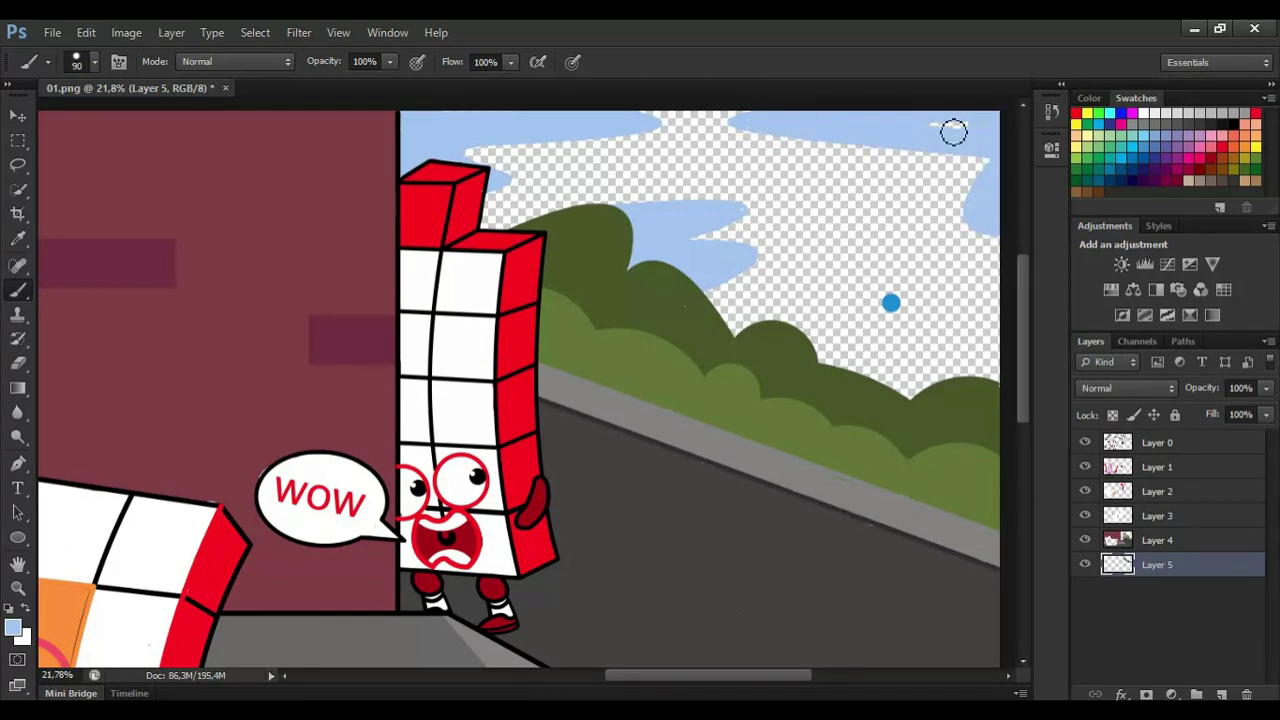
- Sample the blue dot in the sky, add a new bottom layer, and fill the sky behind the clouds with it
alt+click(890, 303)
click(1221, 694)
mouse_move(1000, 376)
mouse_down()
mouse_move(930, 390)
mouse_move(705, 290)
mouse_move(560, 195)
mouse_move(634, 129)
mouse_move(878, 150)
mouse_move(975, 300)
mouse_move(790, 335)
mouse_move(965, 315)
mouse_move(938, 252)
mouse_move(777, 160)
mouse_move(600, 201)
mouse_up()
key(bracketright)
key(bracketright)
key(bracketright)
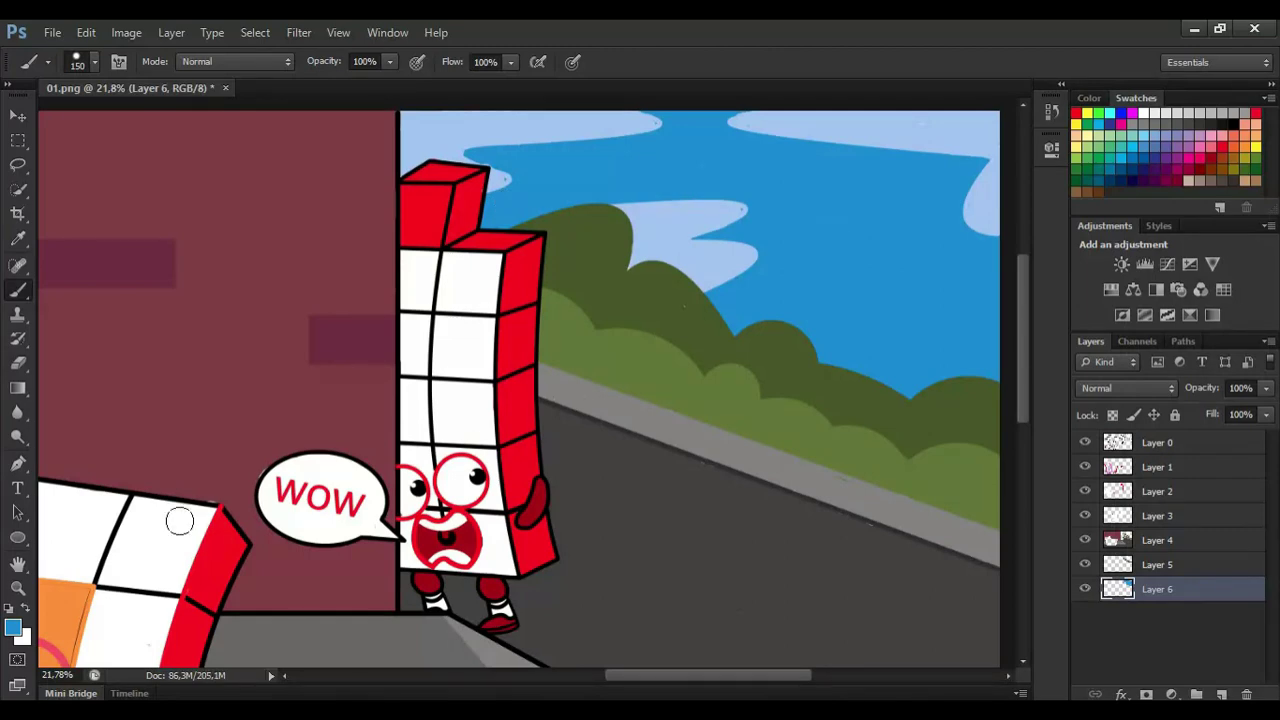
- Soften the cloud edges on Layer 5 with a soft brush in pale blue at 34% flow
click(95, 63)
click(40, 206)
click(13, 627)
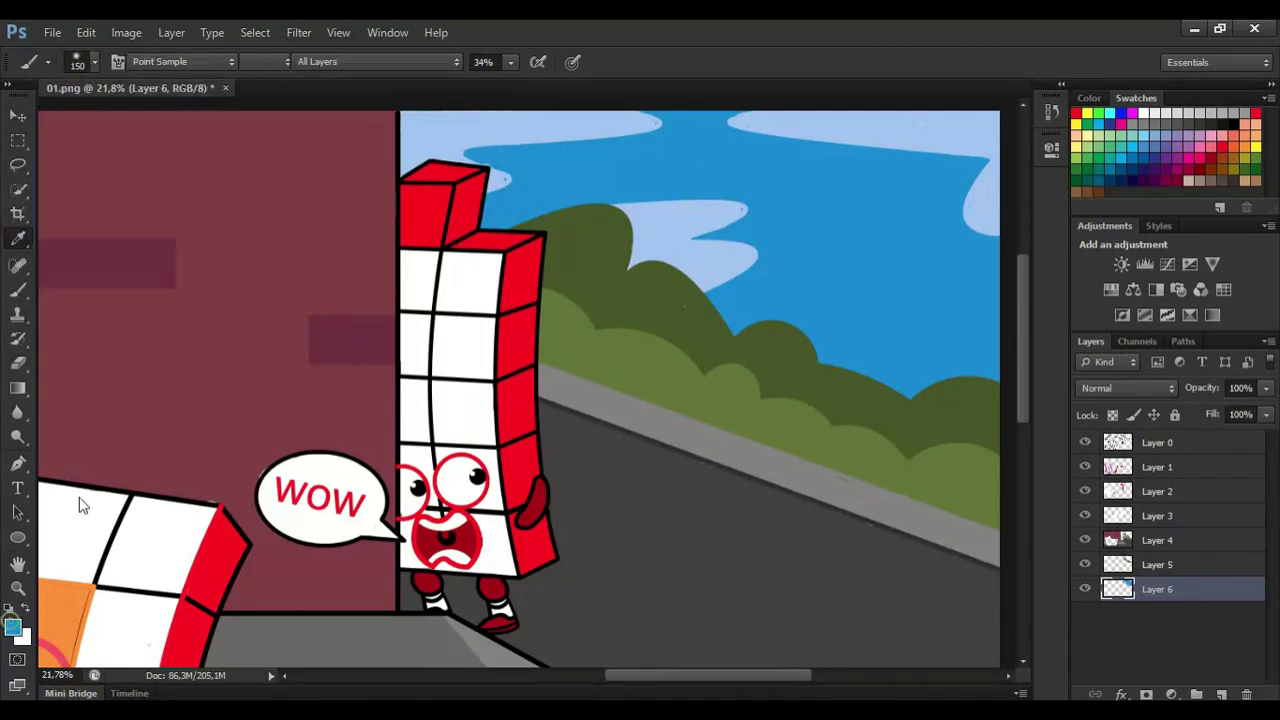
click(458, 201)
click(795, 177)
key(b)
key(alt+bracketright)
mouse_move(729, 120)
mouse_down()
mouse_move(814, 137)
mouse_move(979, 224)
mouse_up()
drag(638, 133, 475, 163)
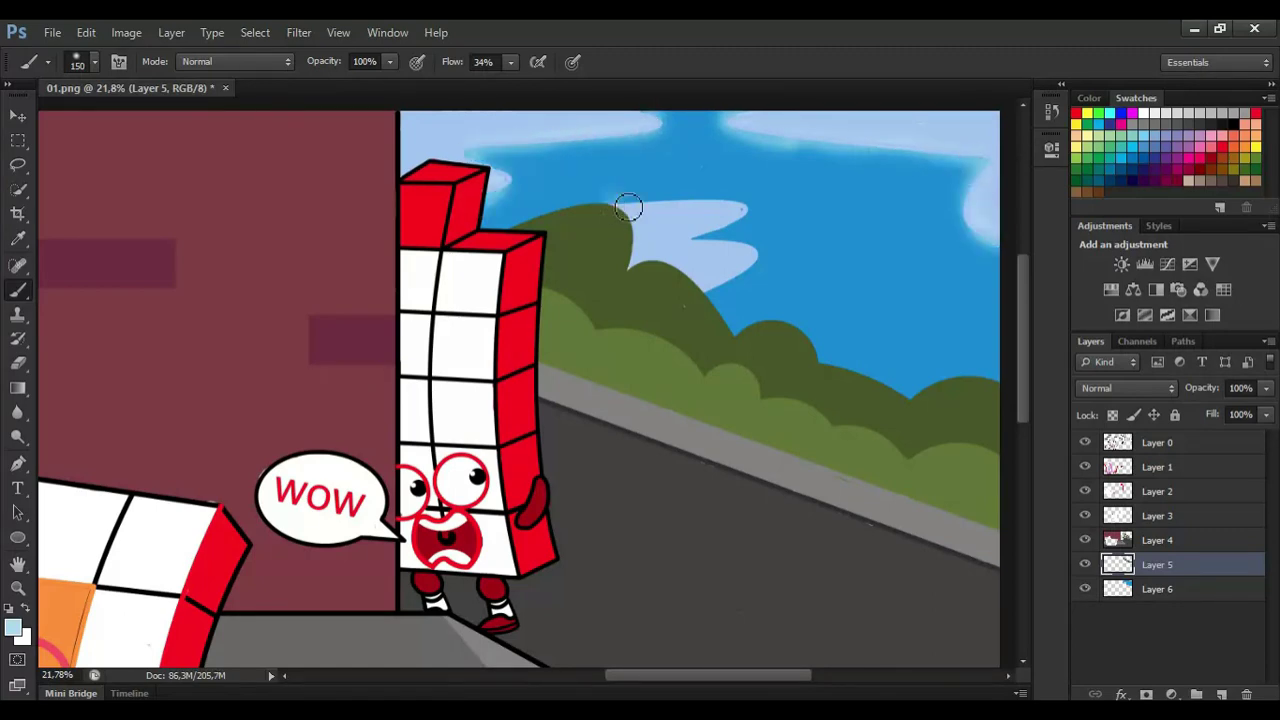